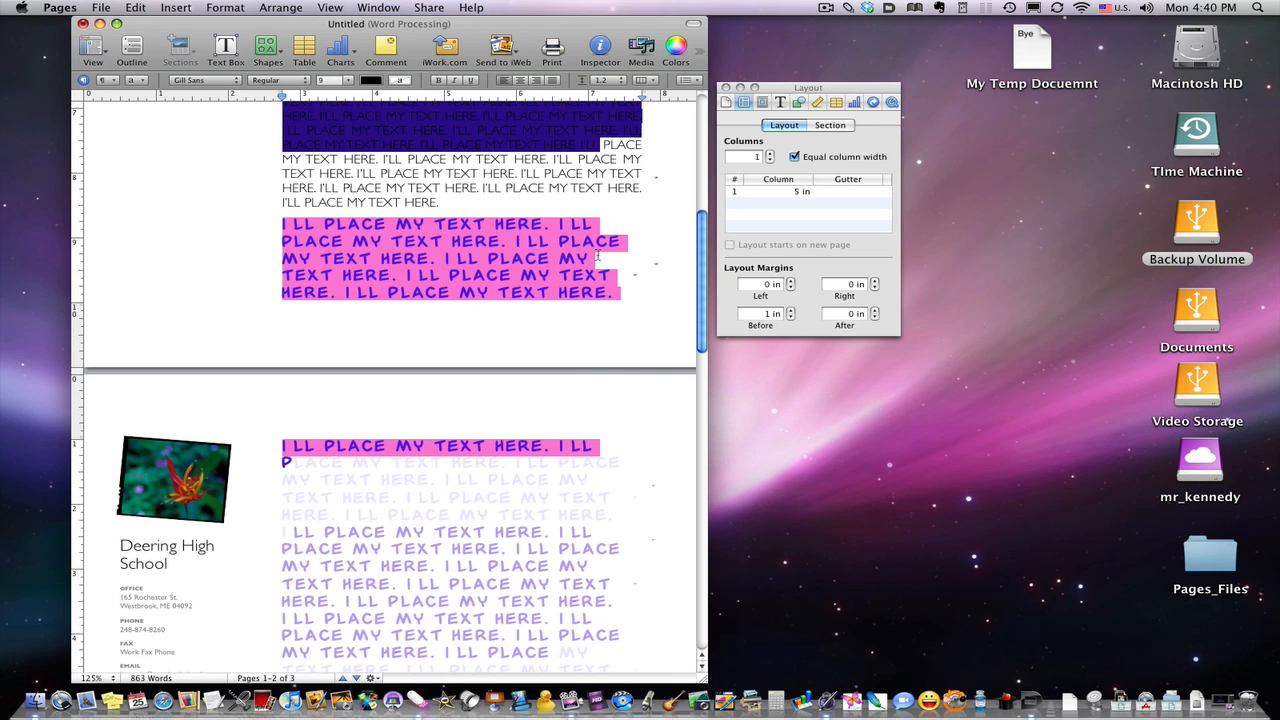
Add two blank lines and a section break before the "I'll place my text here" paragraph that begins in red on page 2
click(591, 312)
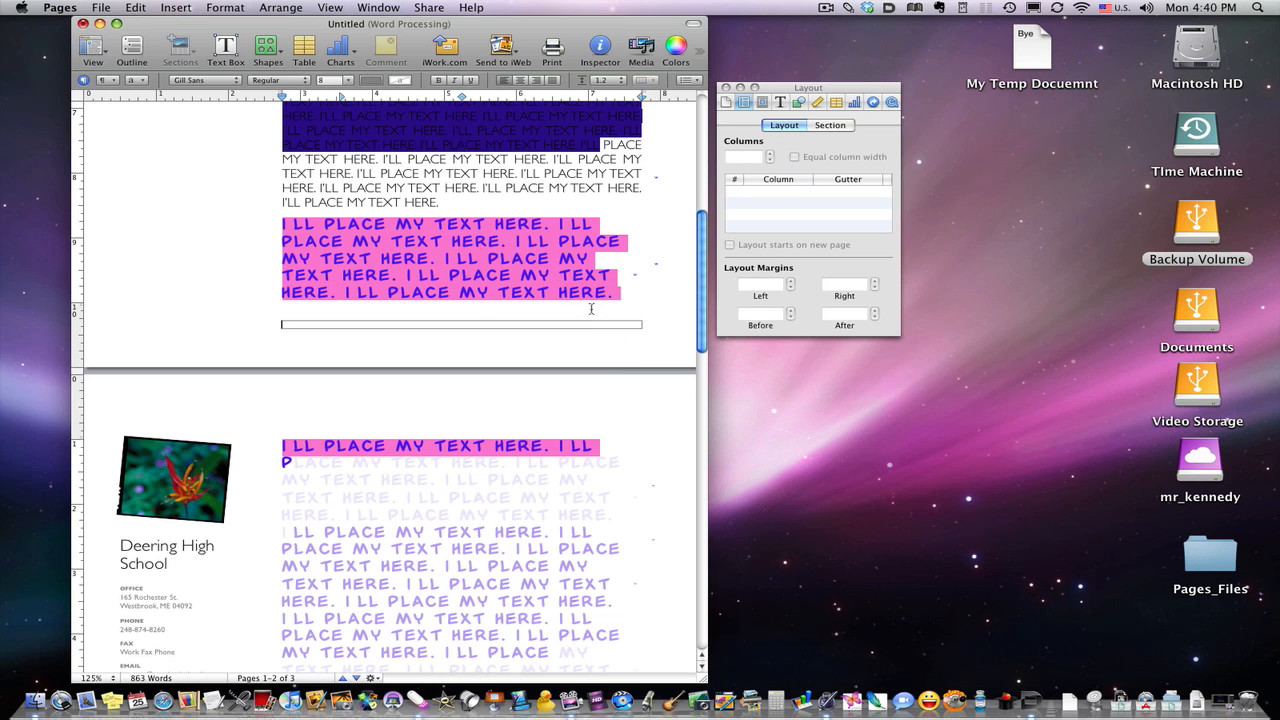
scroll(591, 309, down, 15)
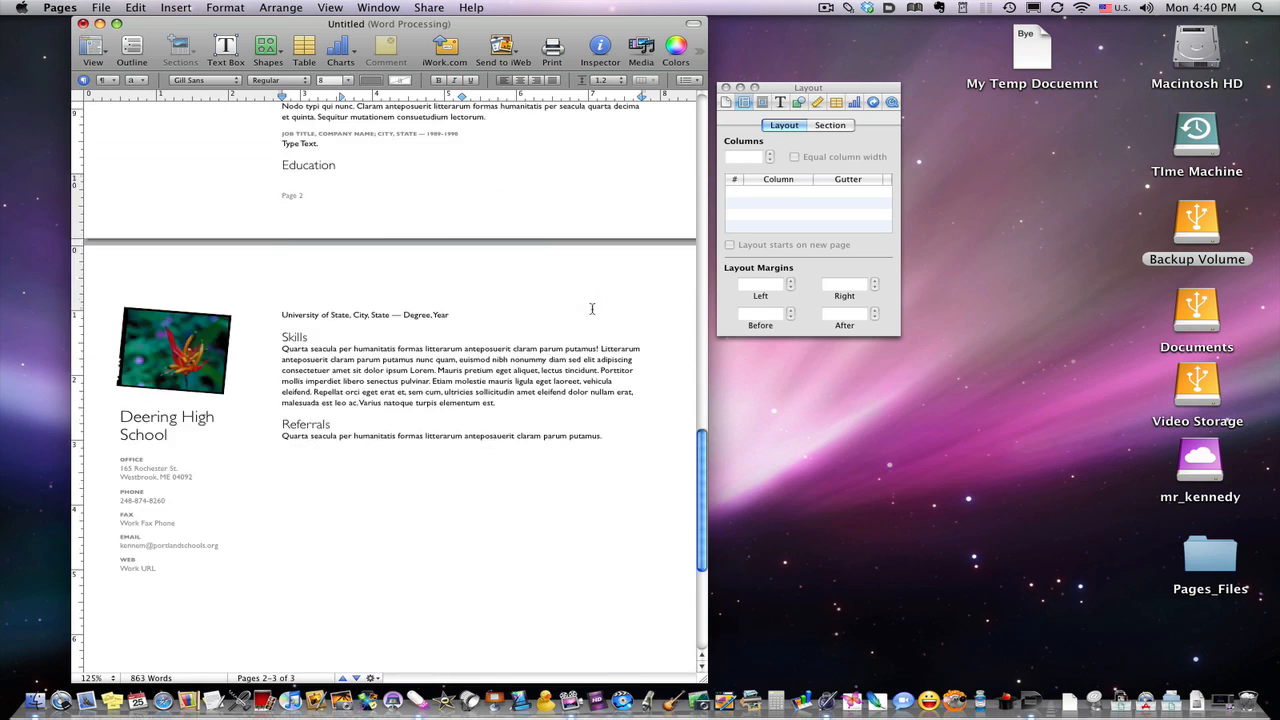
scroll(591, 306, up, 5)
scroll(314, 181, up, 4)
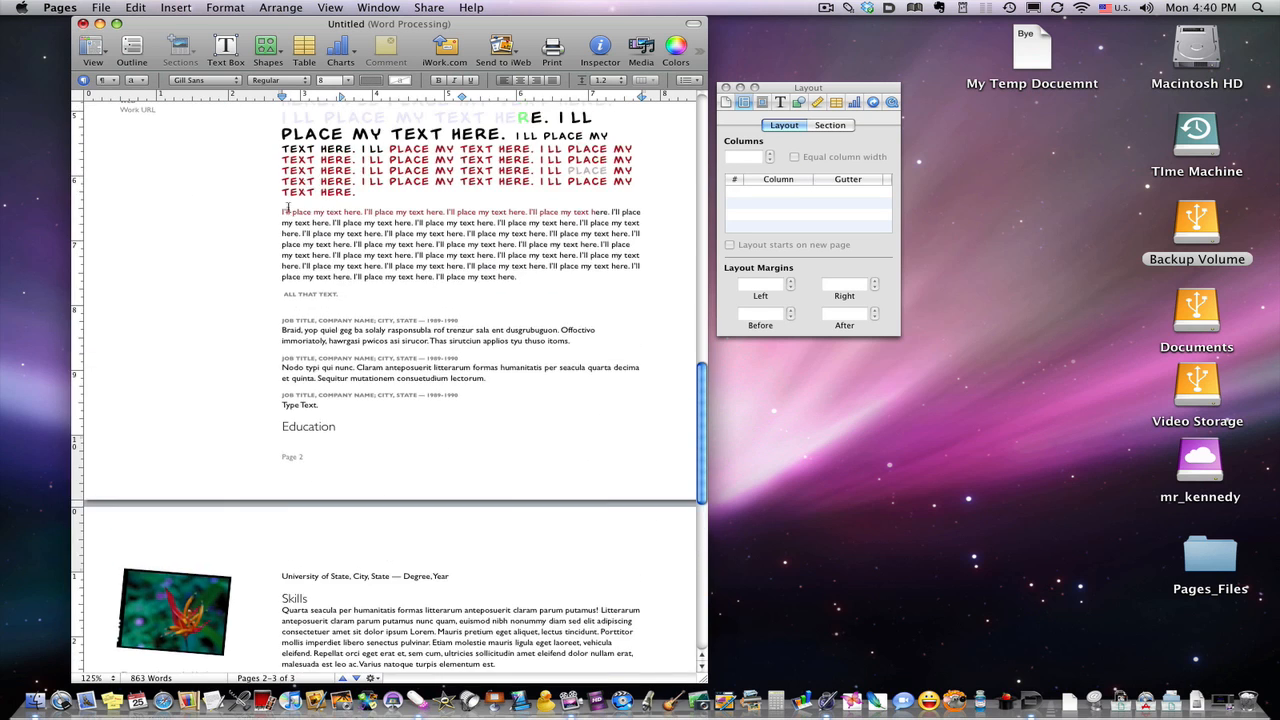
click(275, 211)
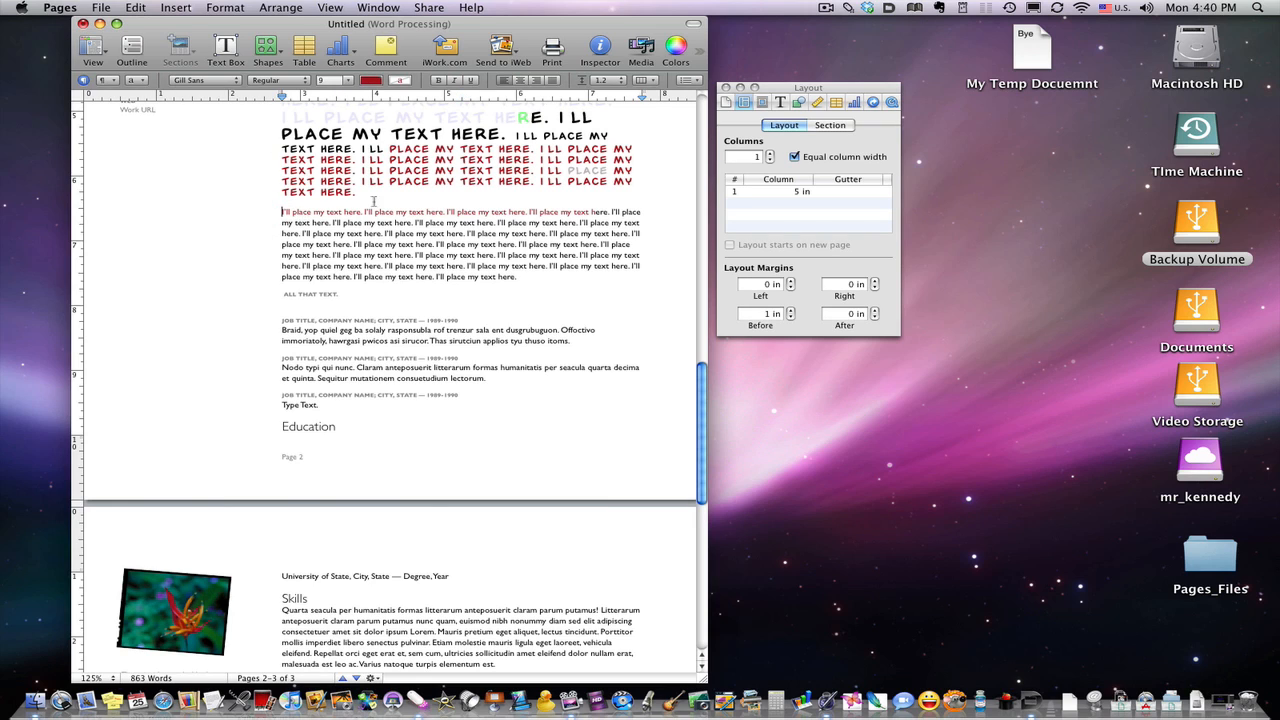
key(Return)
key(Return)
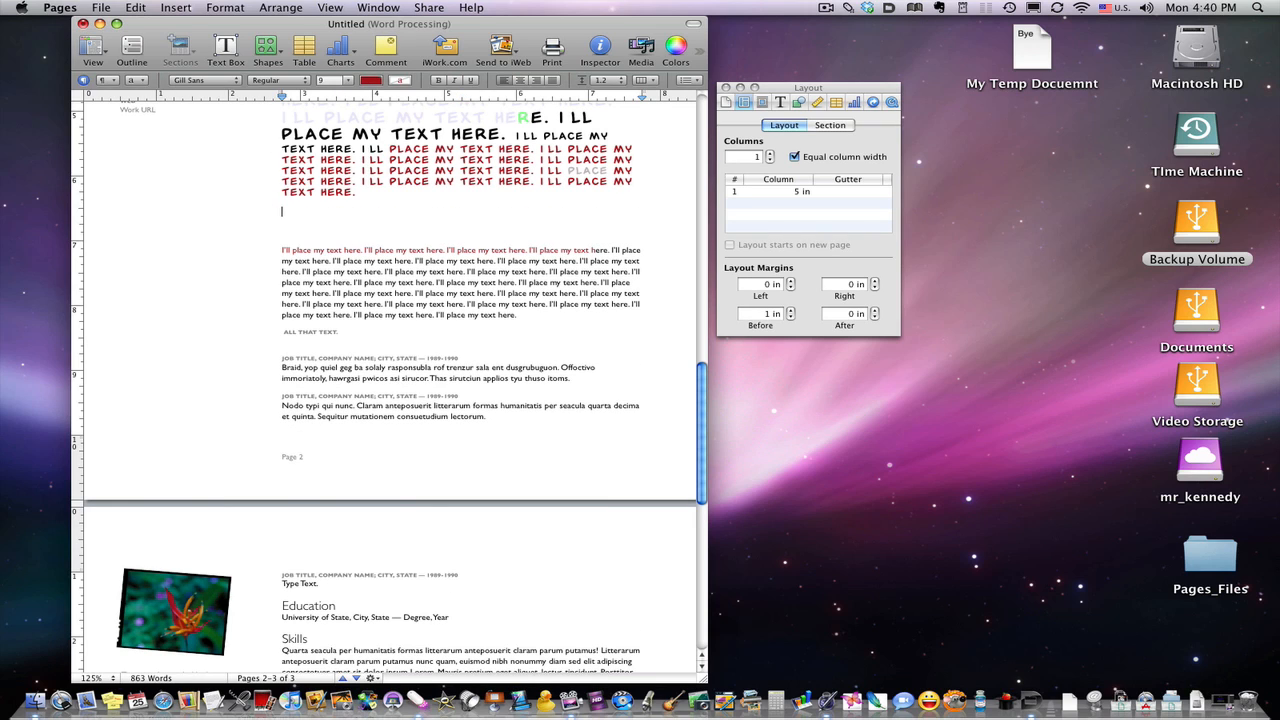
click(177, 7)
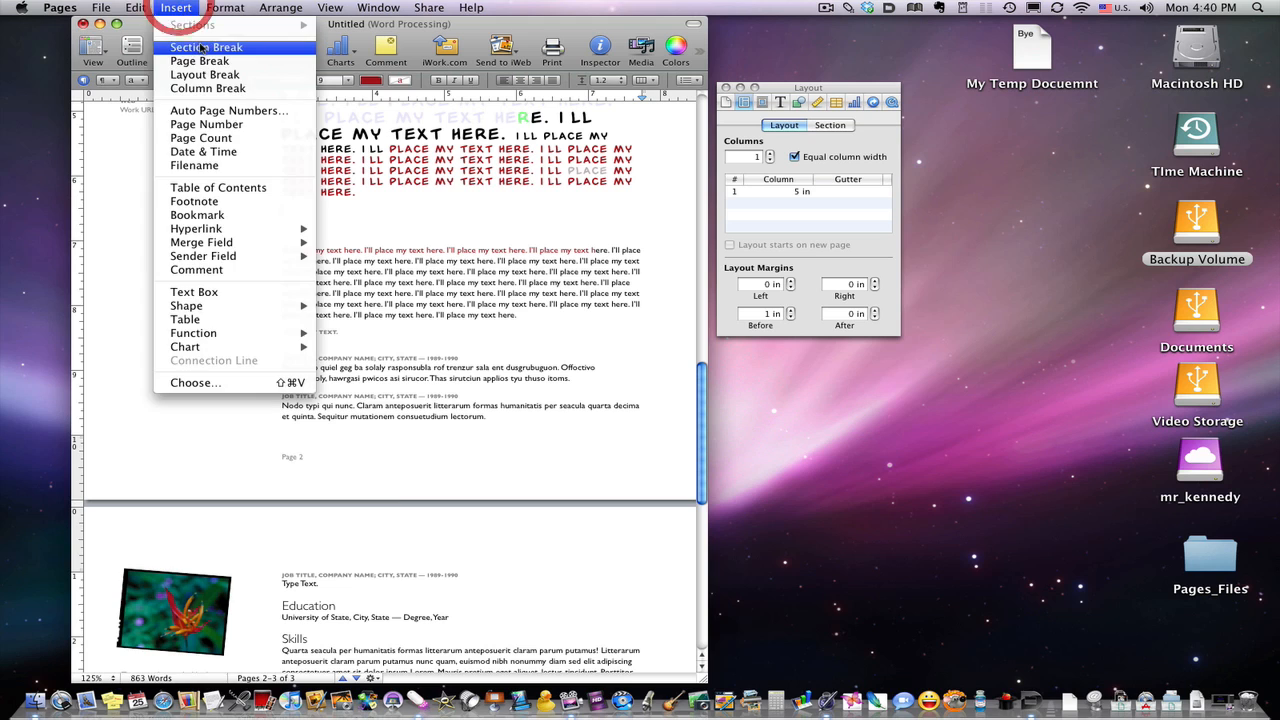
click(203, 47)
click(176, 8)
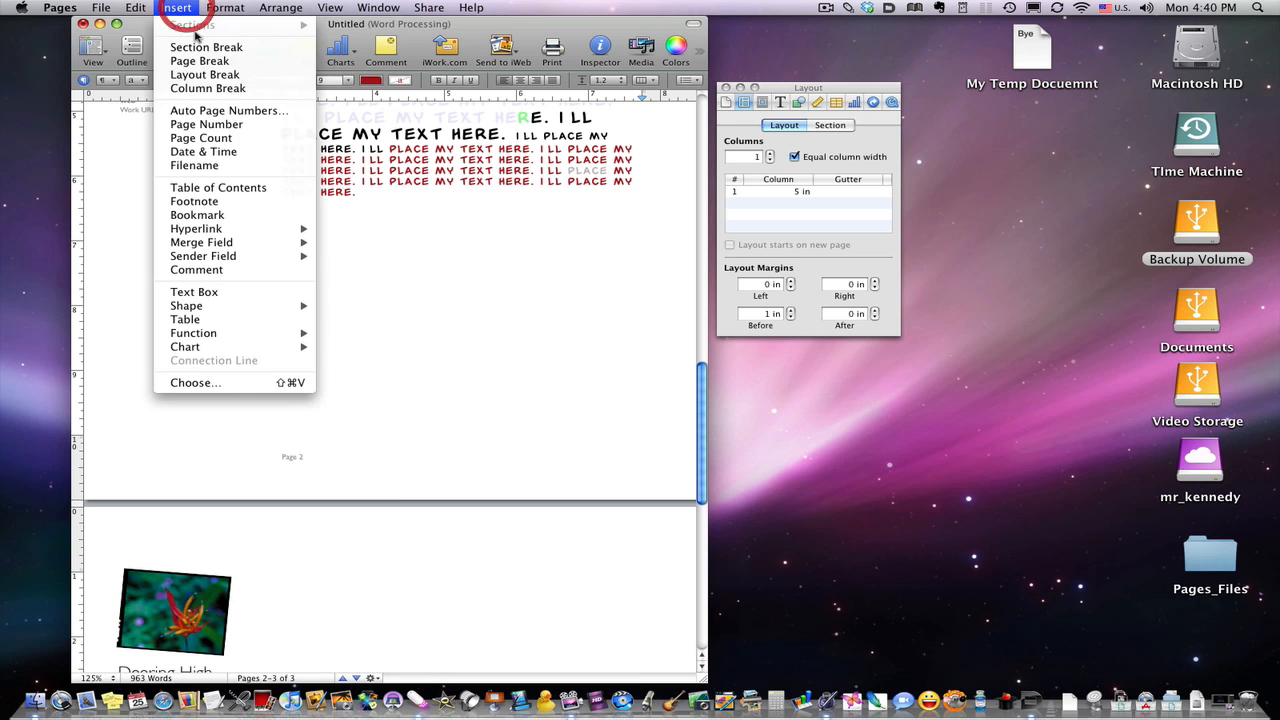
click(500, 267)
scroll(500, 267, down, 10)
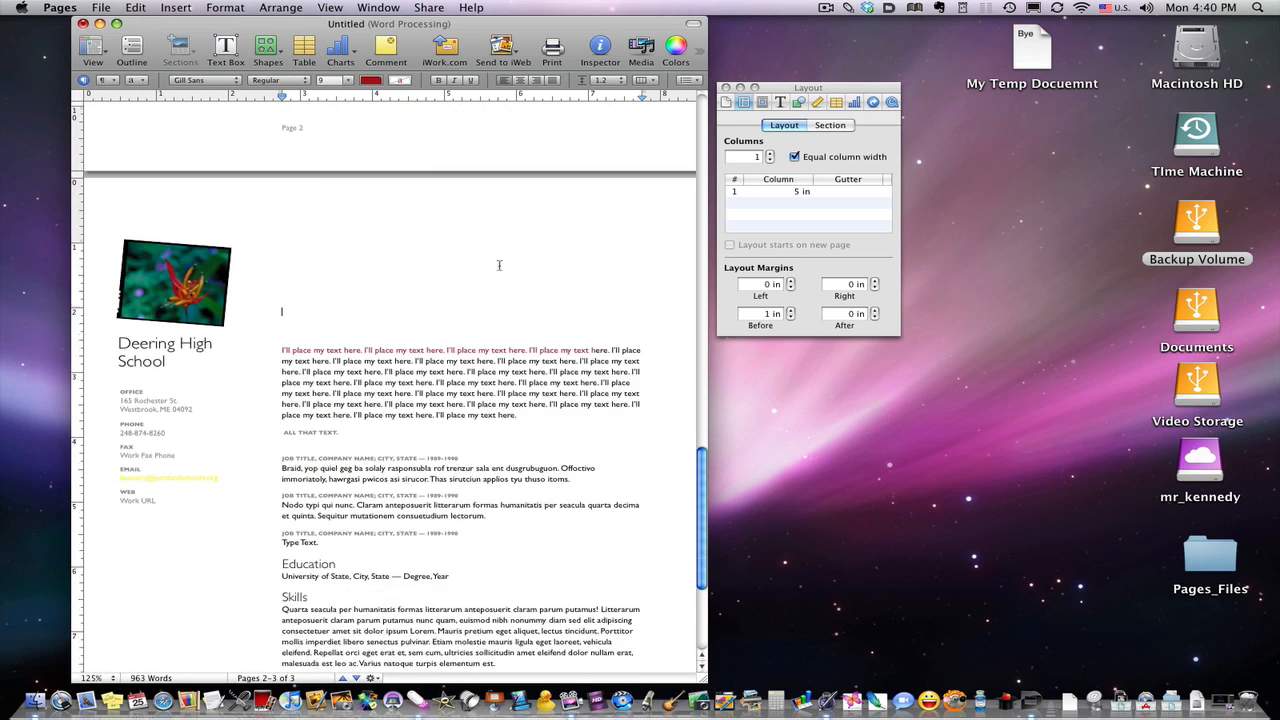
click(454, 410)
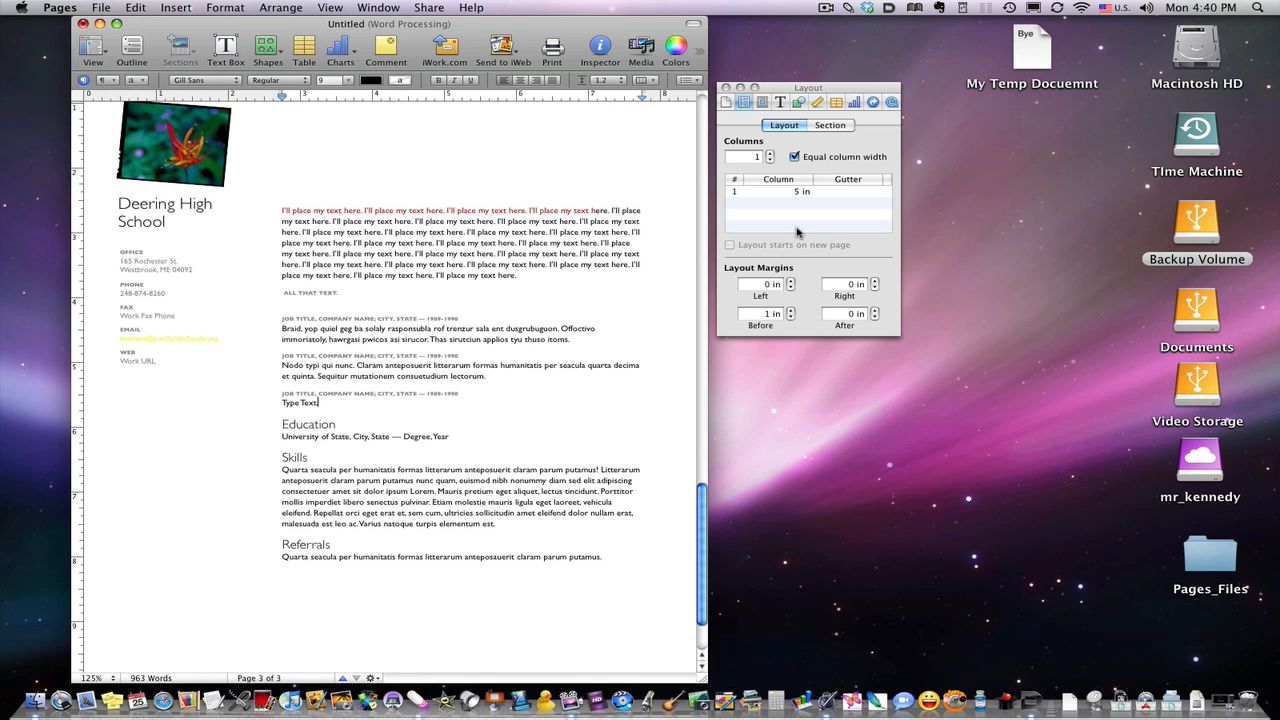
Hide the Inspector and show it again
click(787, 90)
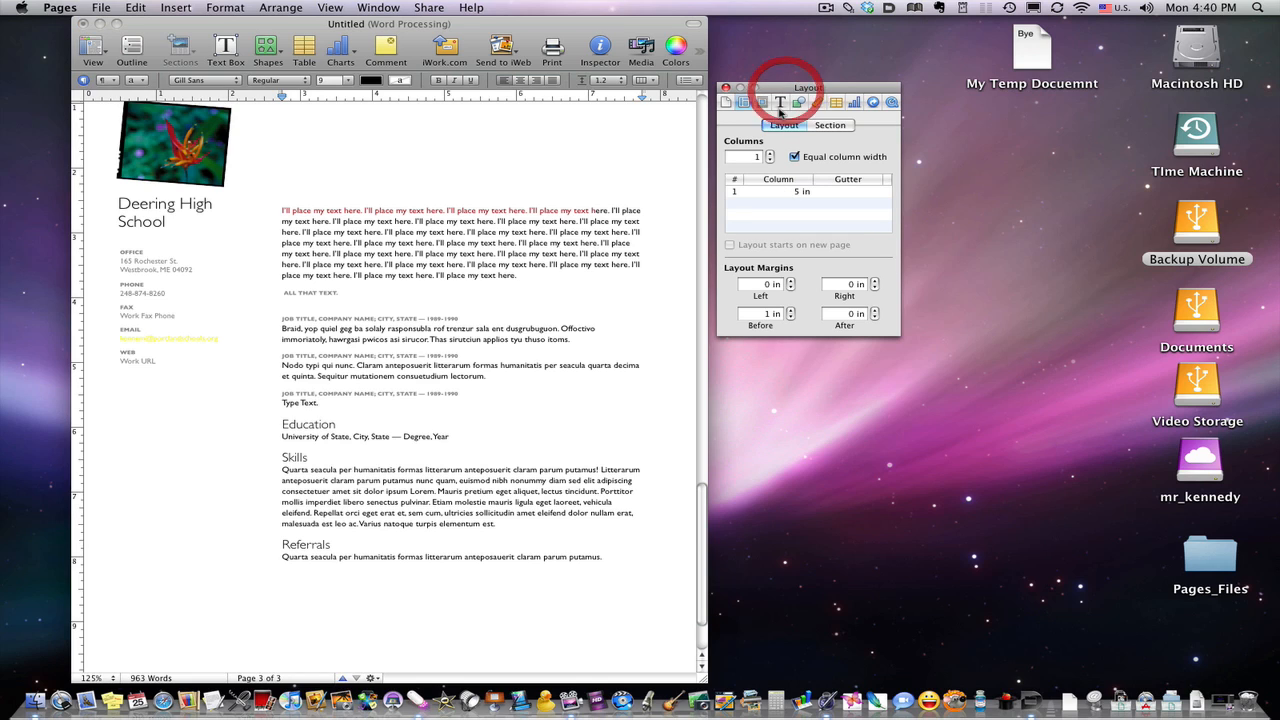
mouse_move(787, 92)
mouse_down()
mouse_move(815, 88)
mouse_move(782, 34)
mouse_move(795, 90)
mouse_up()
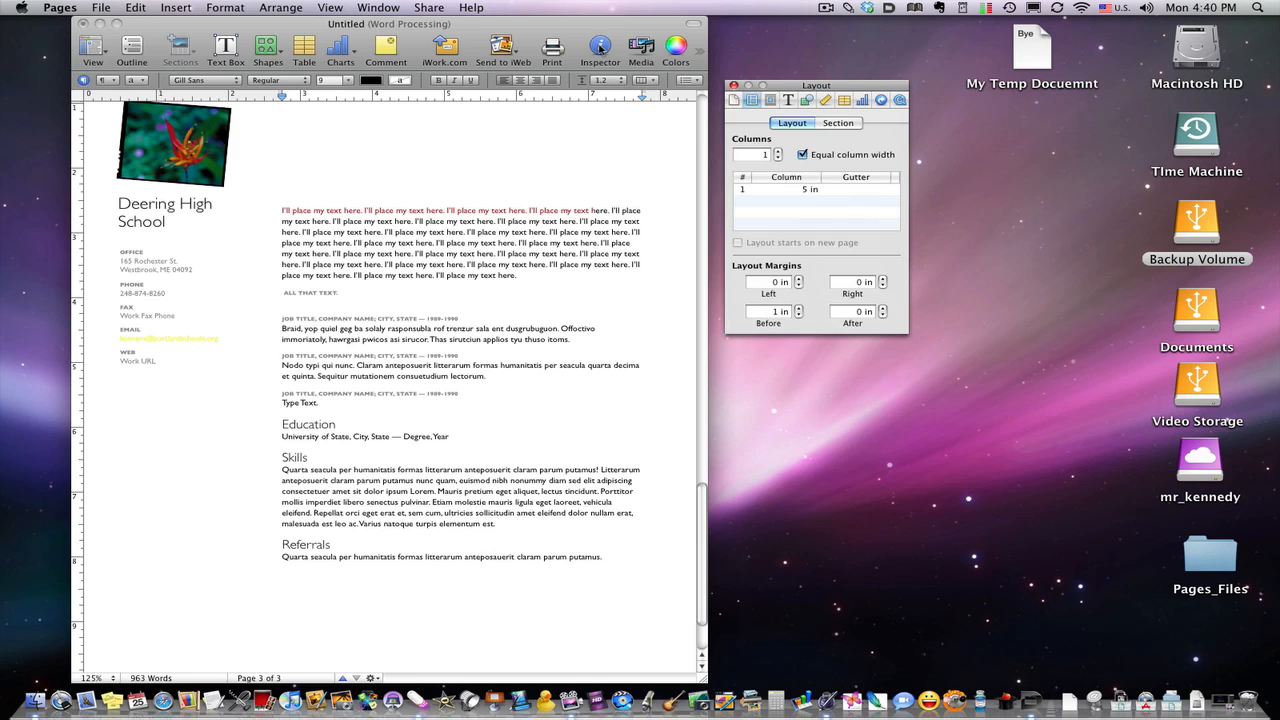
click(600, 47)
click(600, 47)
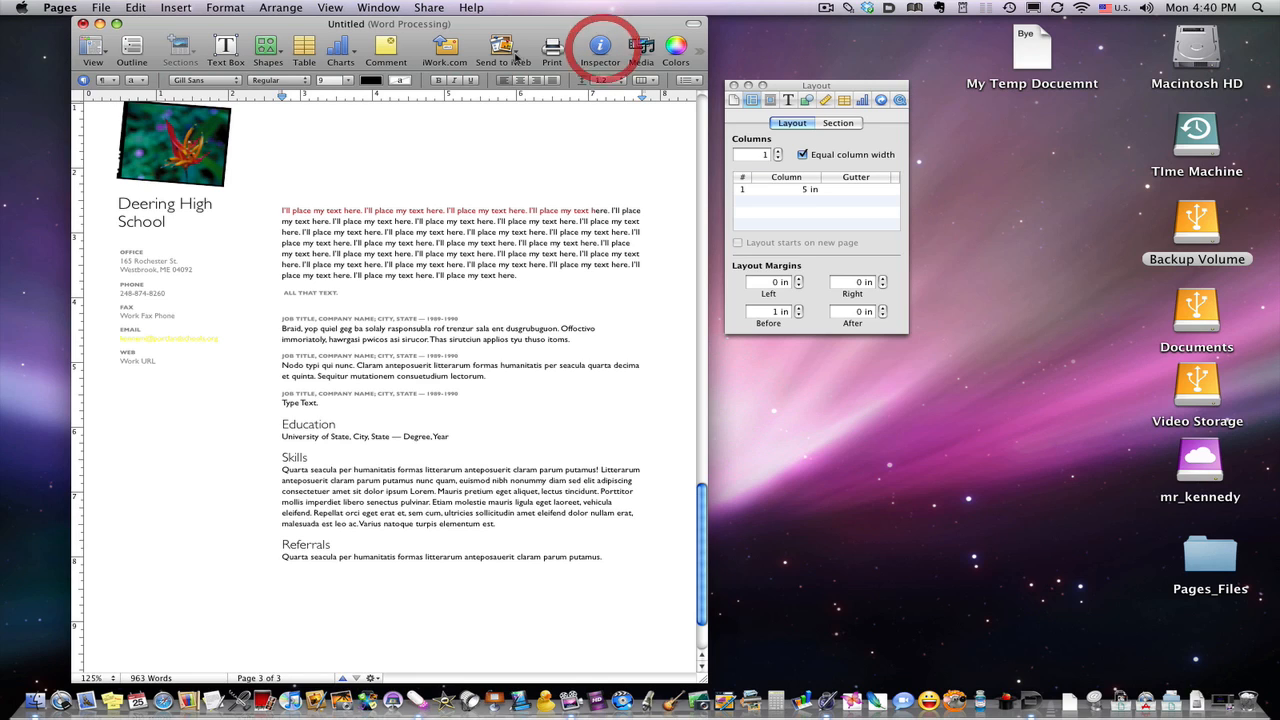
click(332, 7)
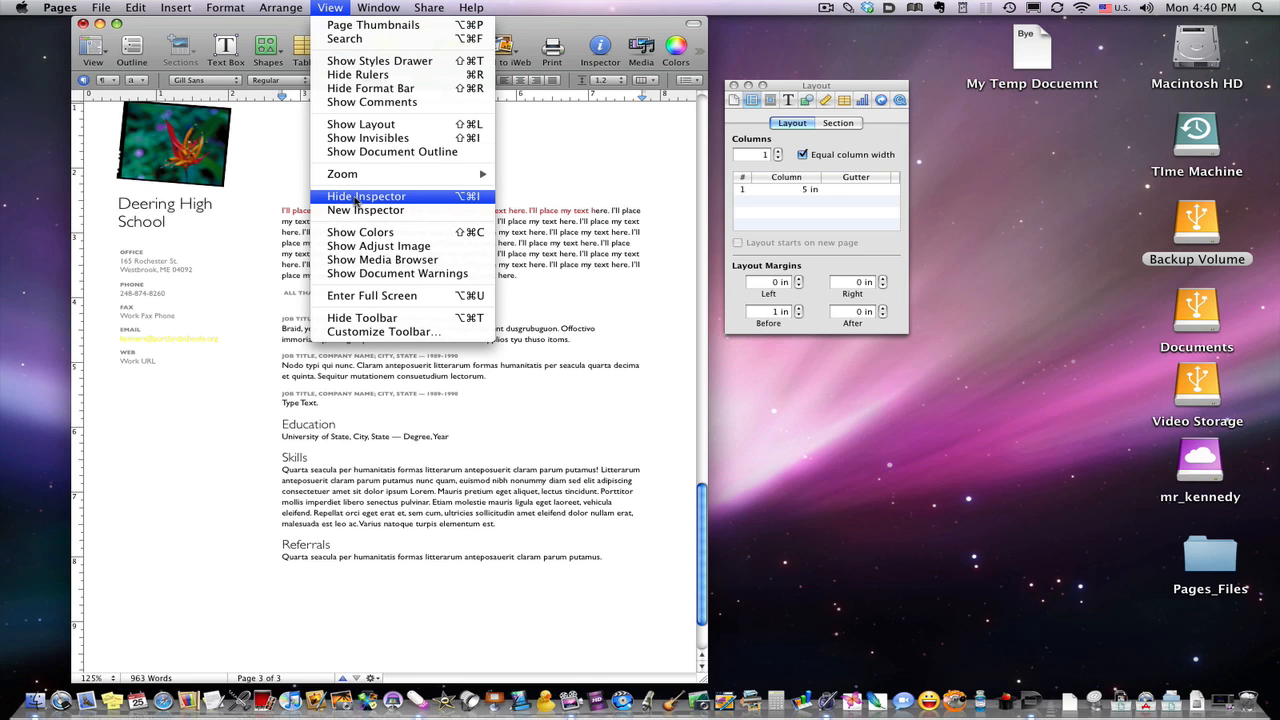
click(455, 199)
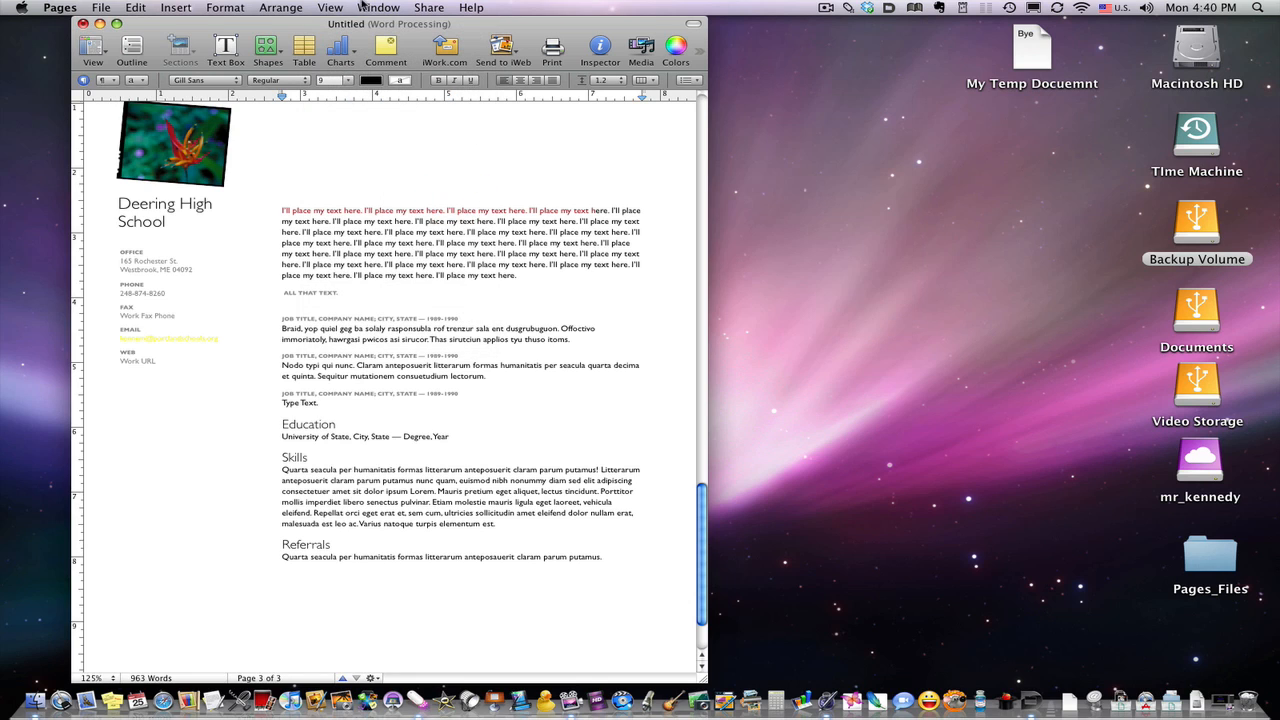
click(335, 7)
click(400, 200)
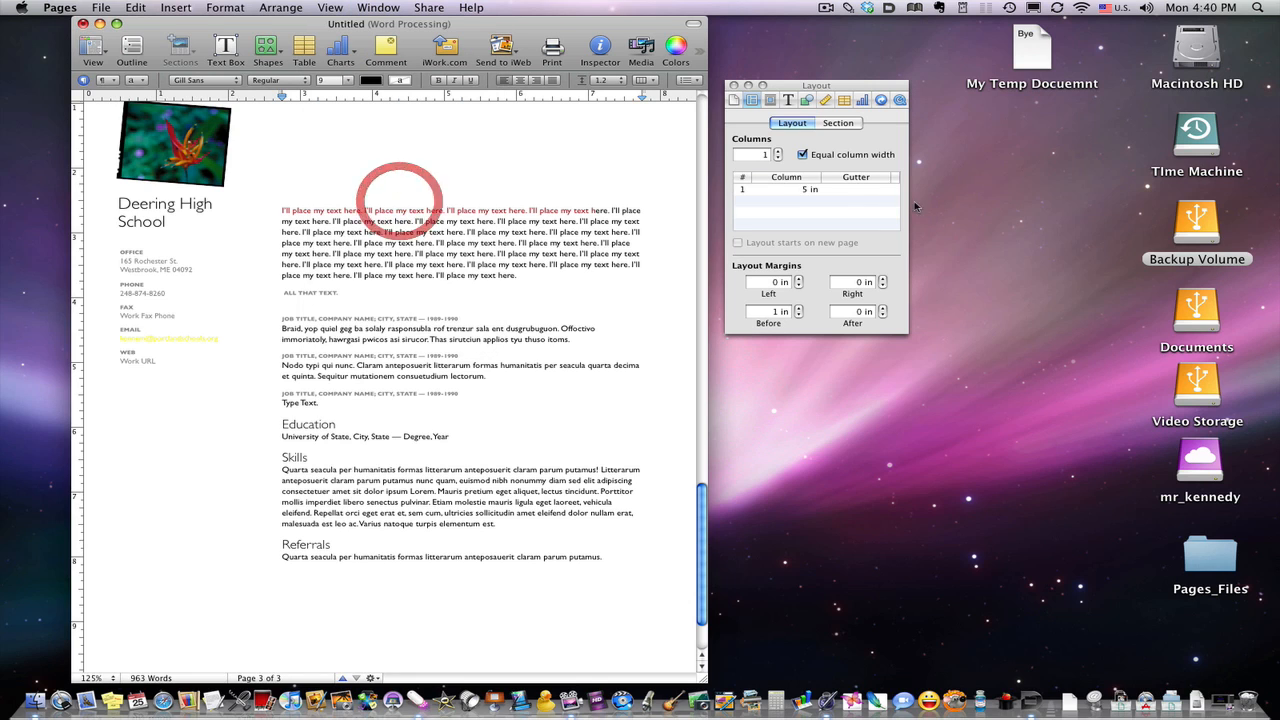
Show the Inspector's text alignment and spacing settings and select the whole red-and-black paragraph on page 3
click(789, 100)
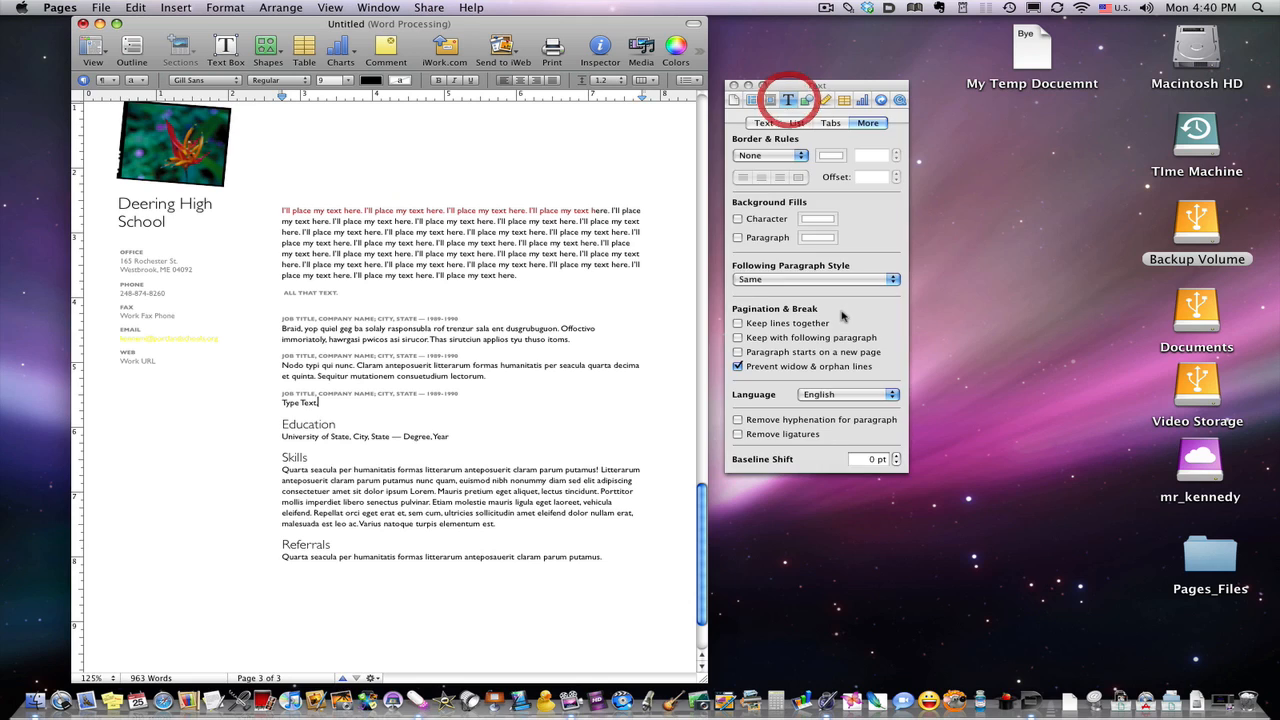
click(764, 123)
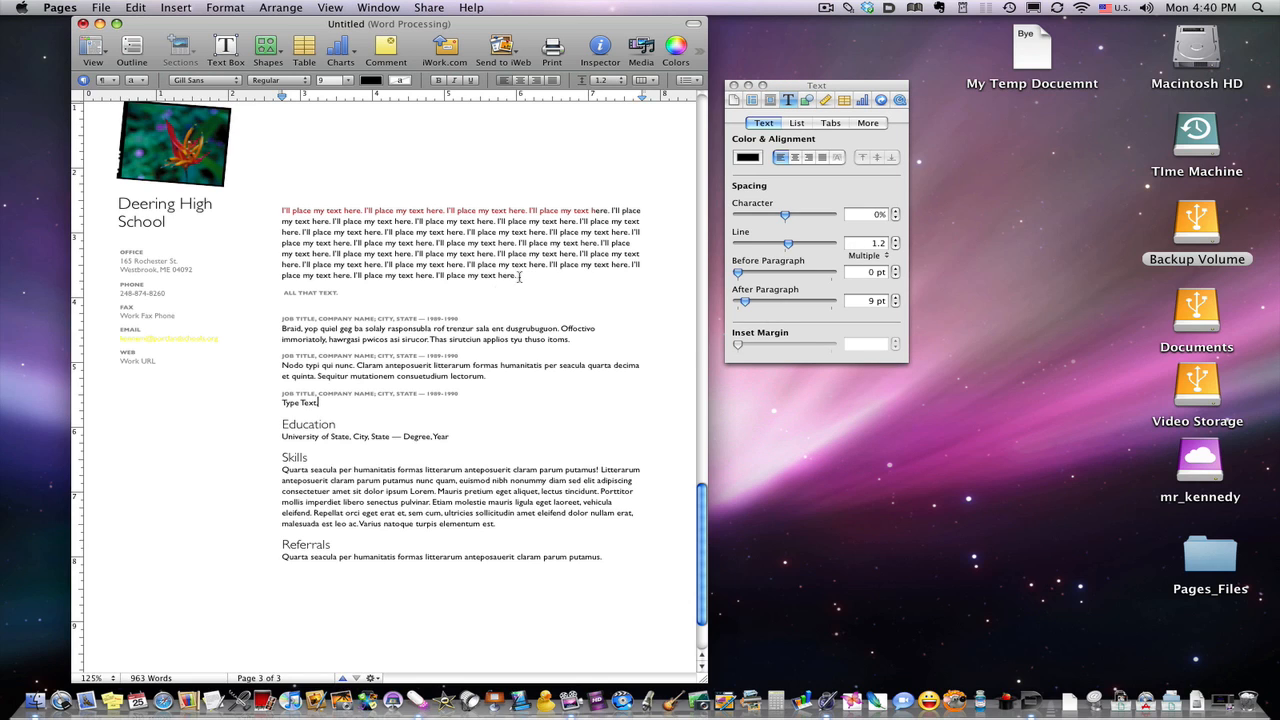
drag(519, 277, 277, 211)
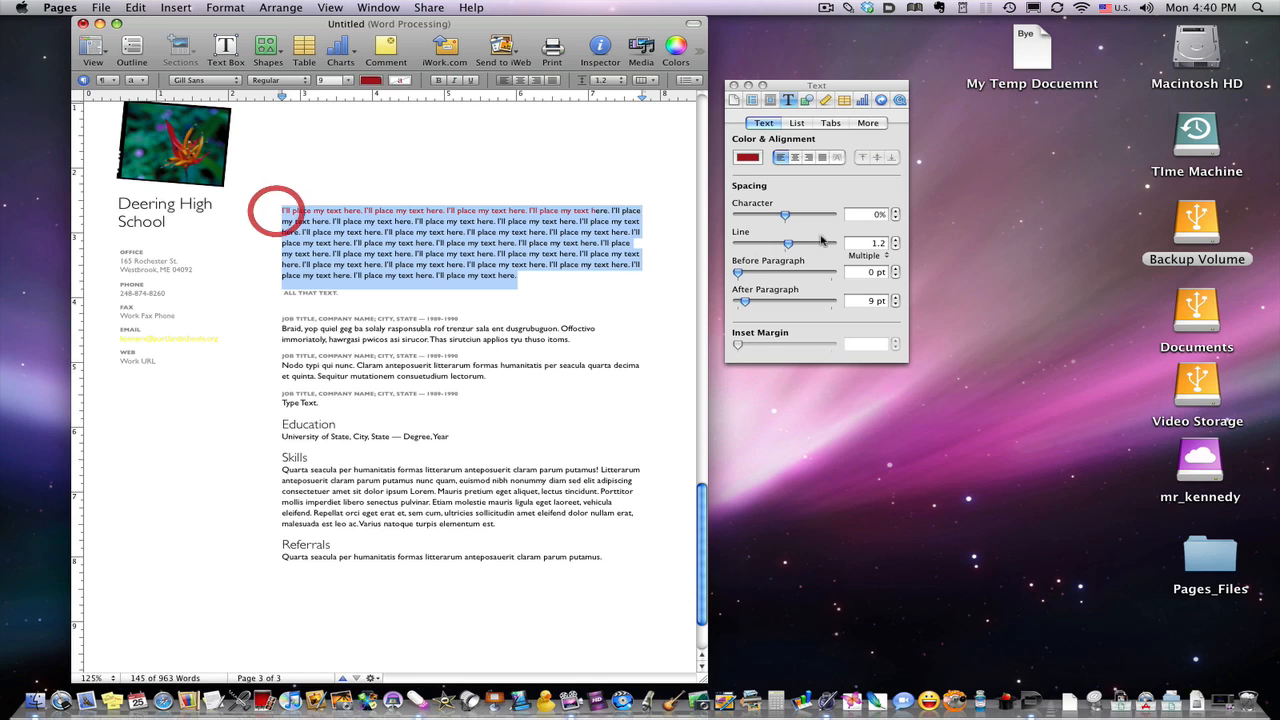
Try centre and right alignment on the selected paragraph and restore left alignment
click(795, 157)
click(809, 157)
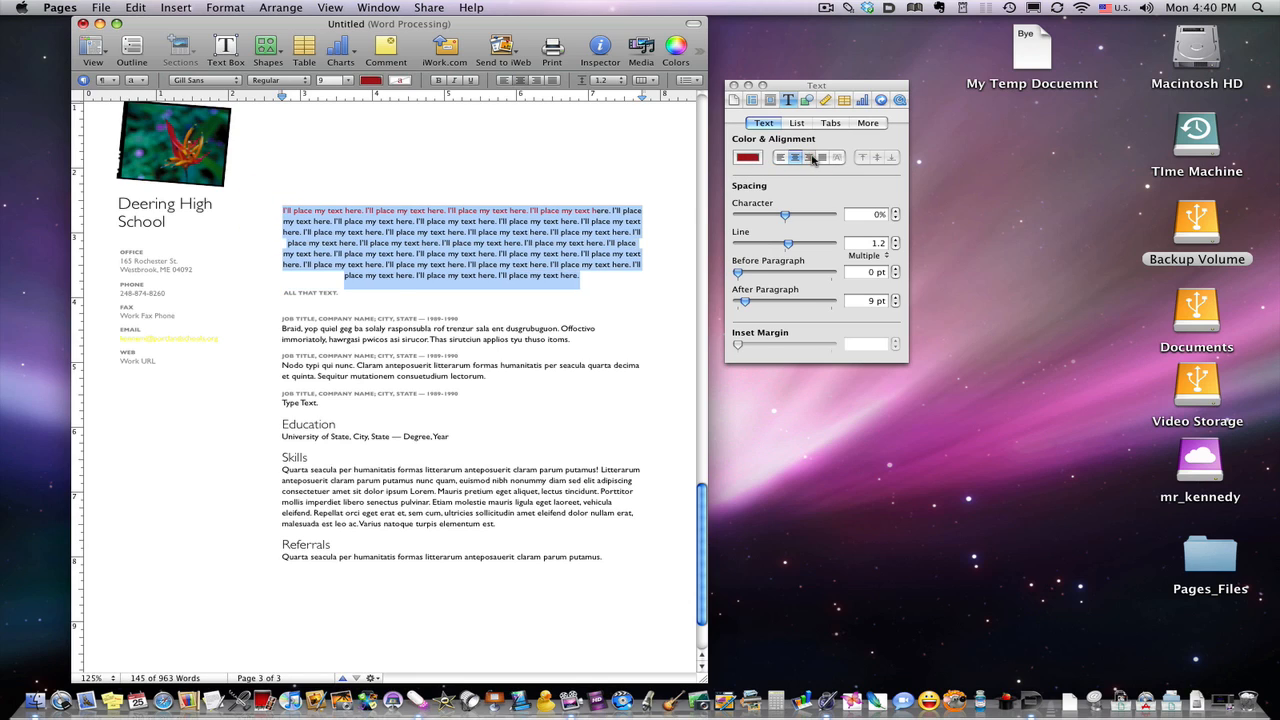
click(781, 157)
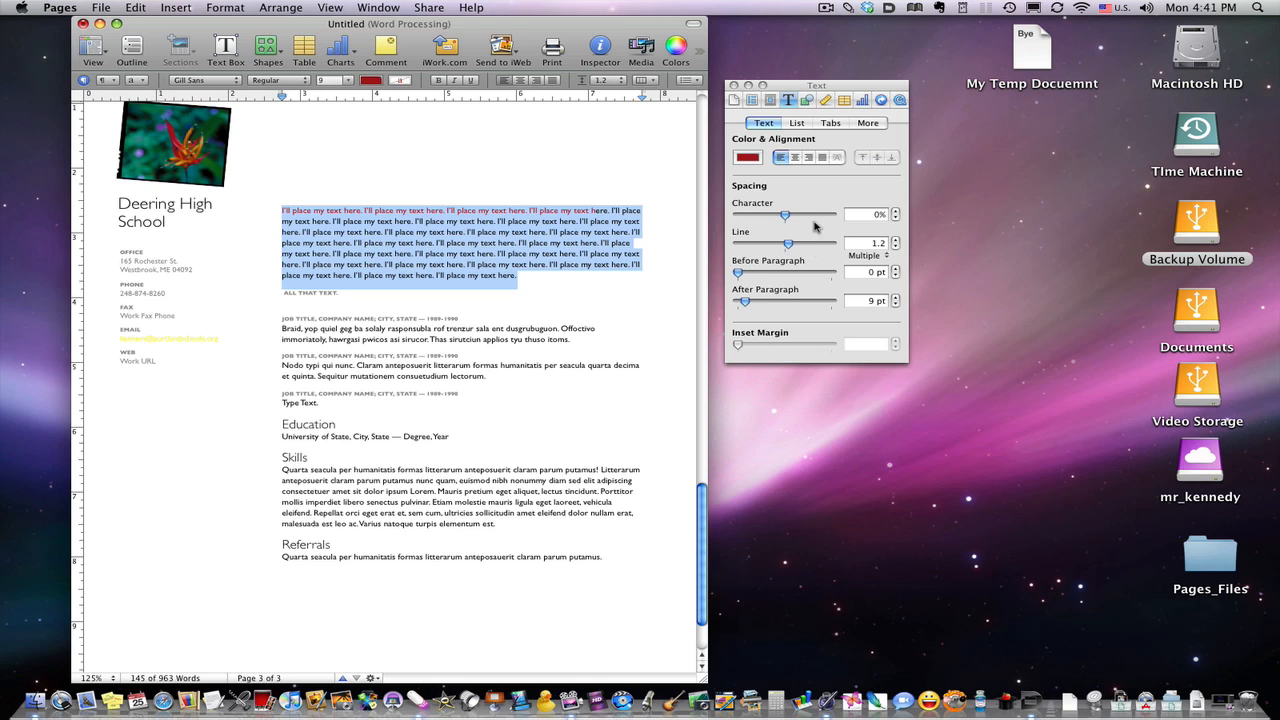
Try wider character spacing of 53% on the selected paragraph and return it to 0%
drag(788, 216, 802, 217)
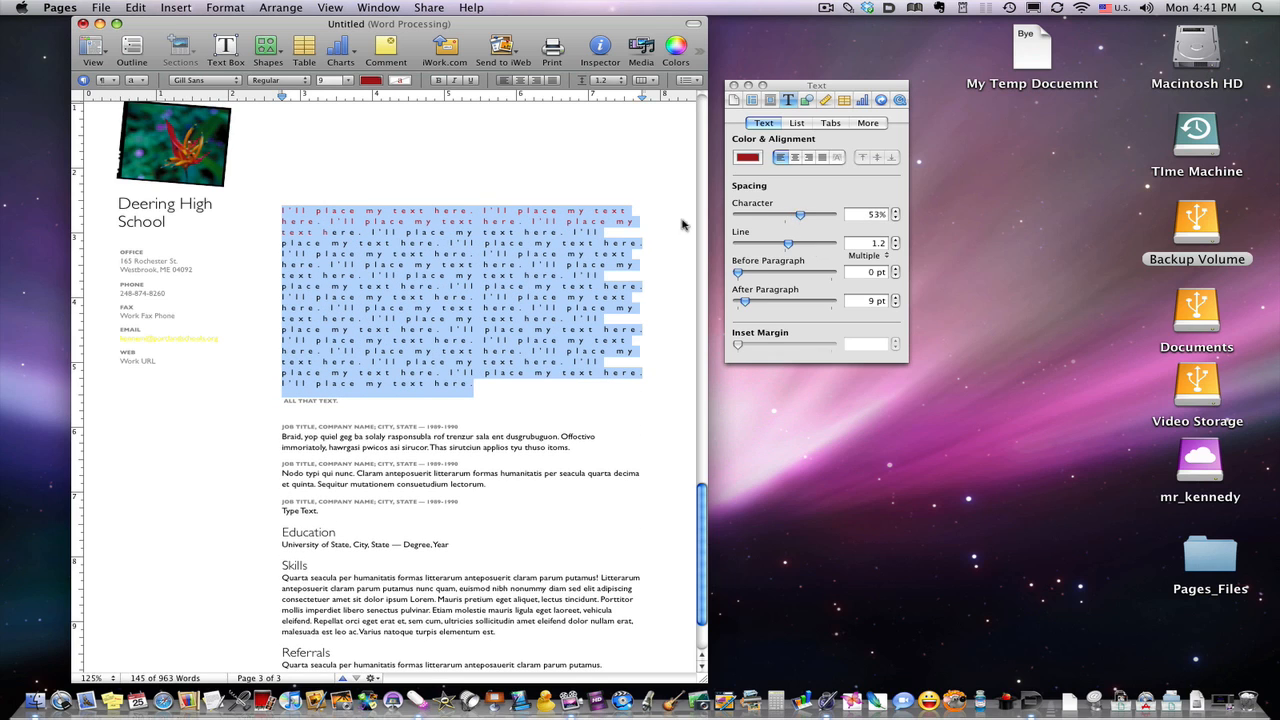
drag(803, 217, 788, 220)
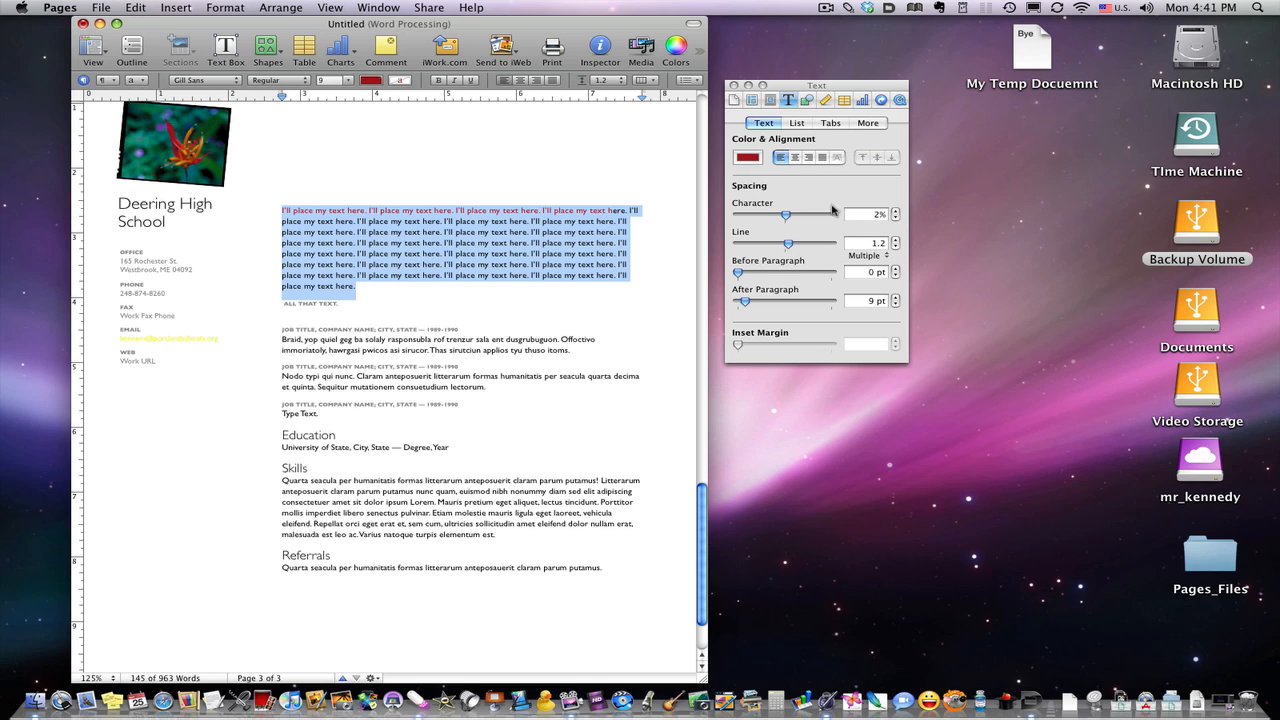
drag(787, 215, 789, 217)
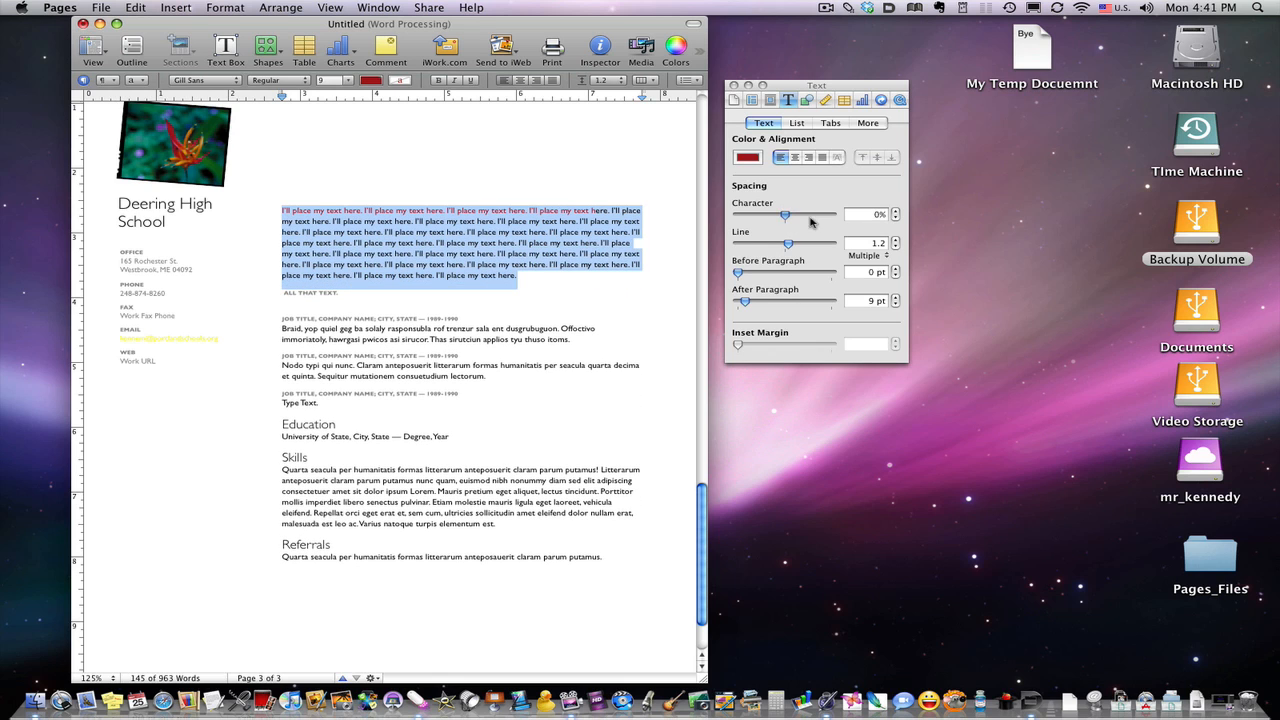
click(896, 217)
click(896, 217)
click(896, 217)
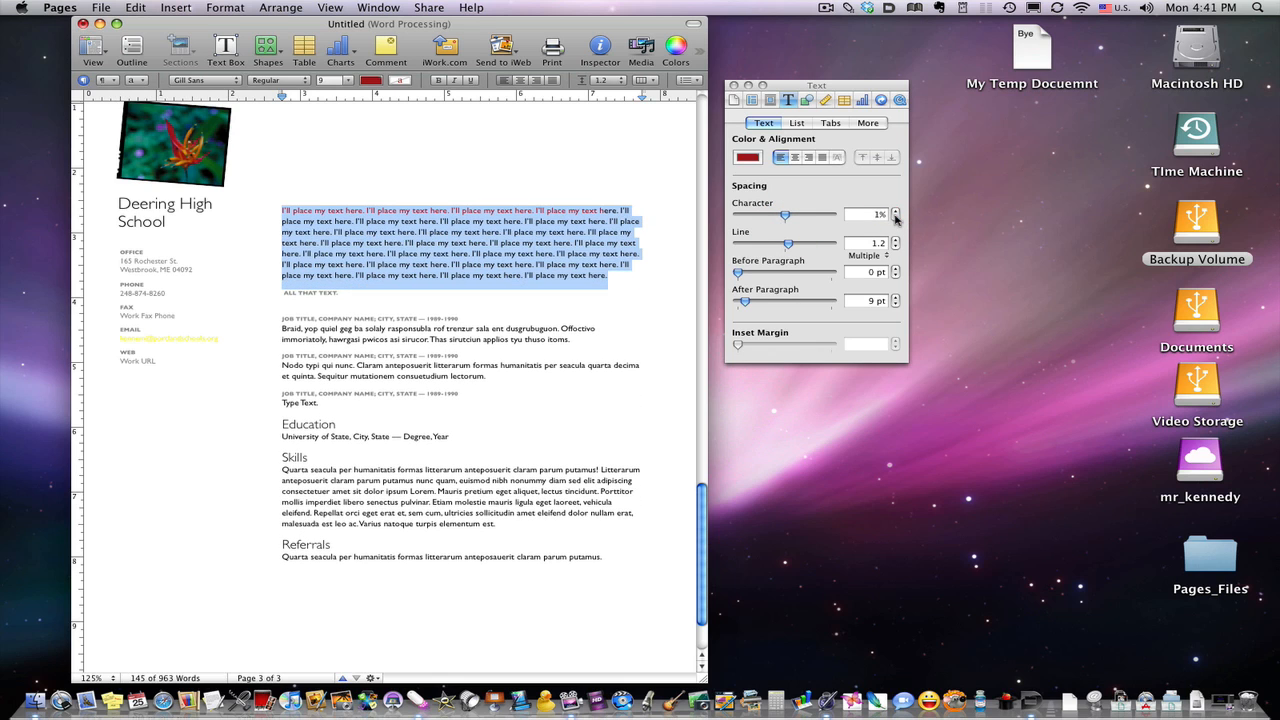
click(896, 217)
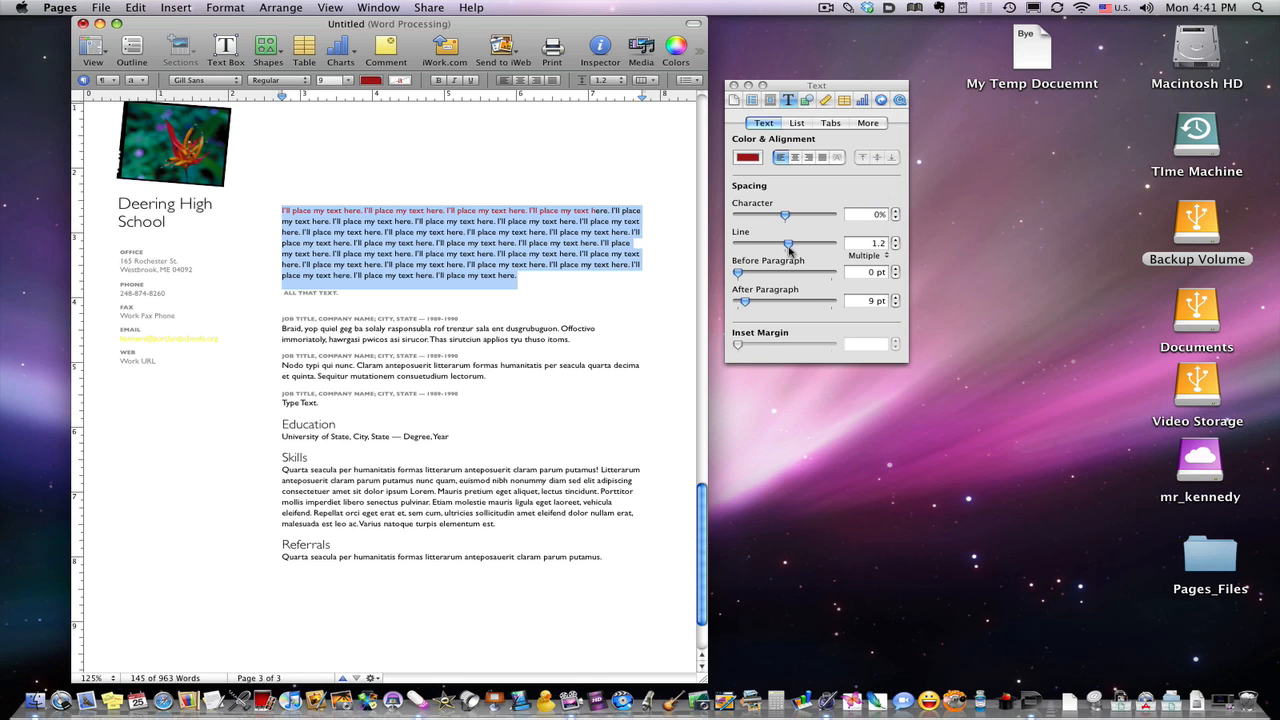
Set the selected paragraph's line spacing to 1 and, after trying 144 pt, its before-paragraph spacing to 0 pt
mouse_move(788, 244)
mouse_down()
mouse_move(813, 246)
mouse_move(733, 251)
mouse_move(785, 244)
mouse_up()
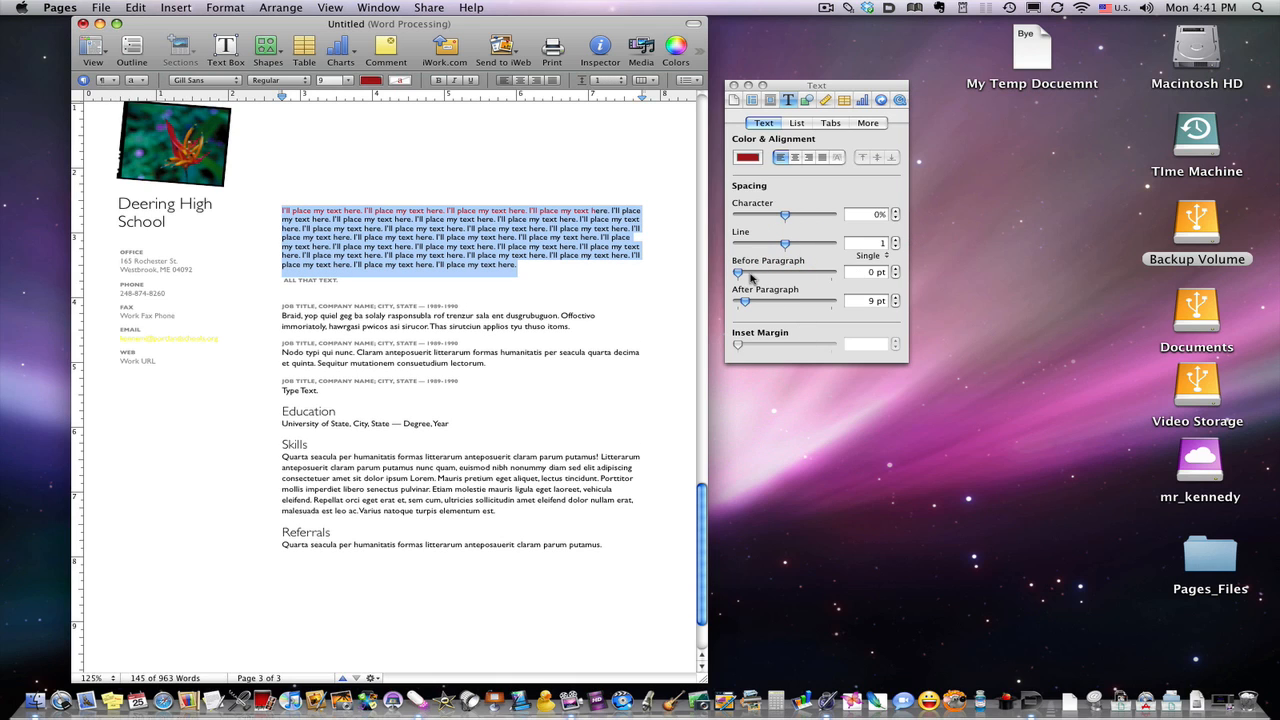
drag(738, 274, 797, 276)
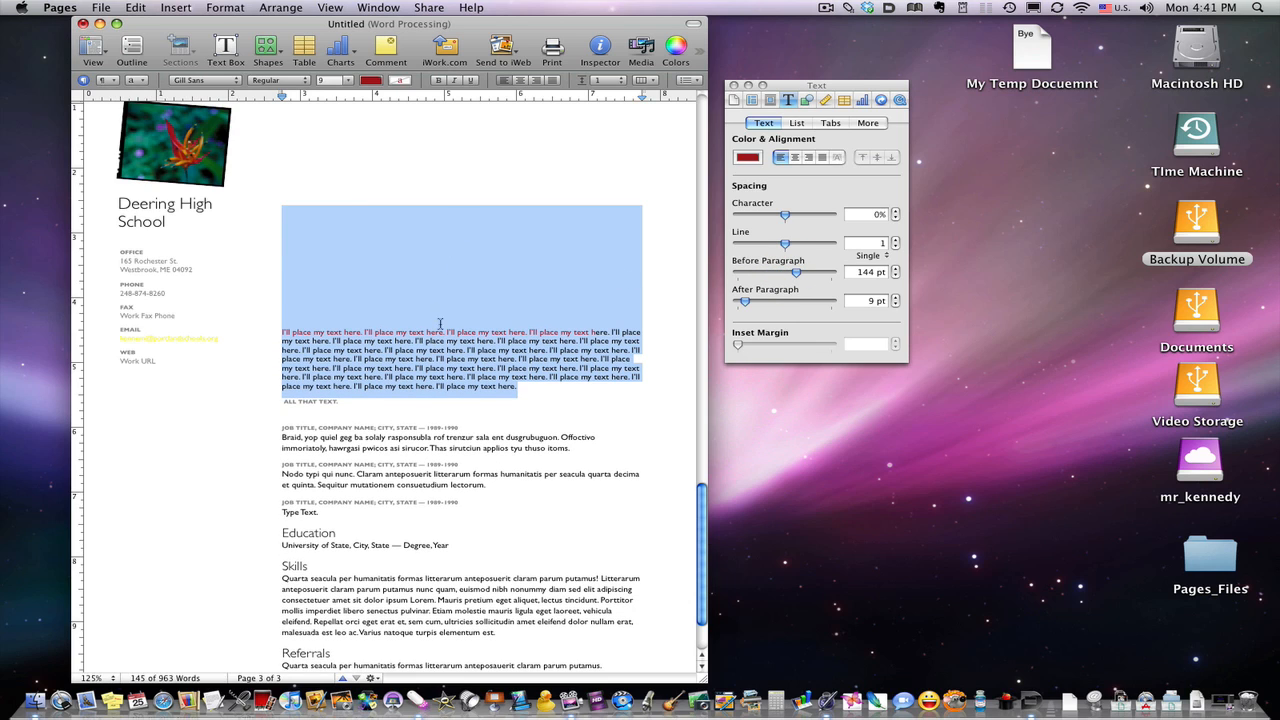
drag(793, 278, 712, 278)
click(604, 290)
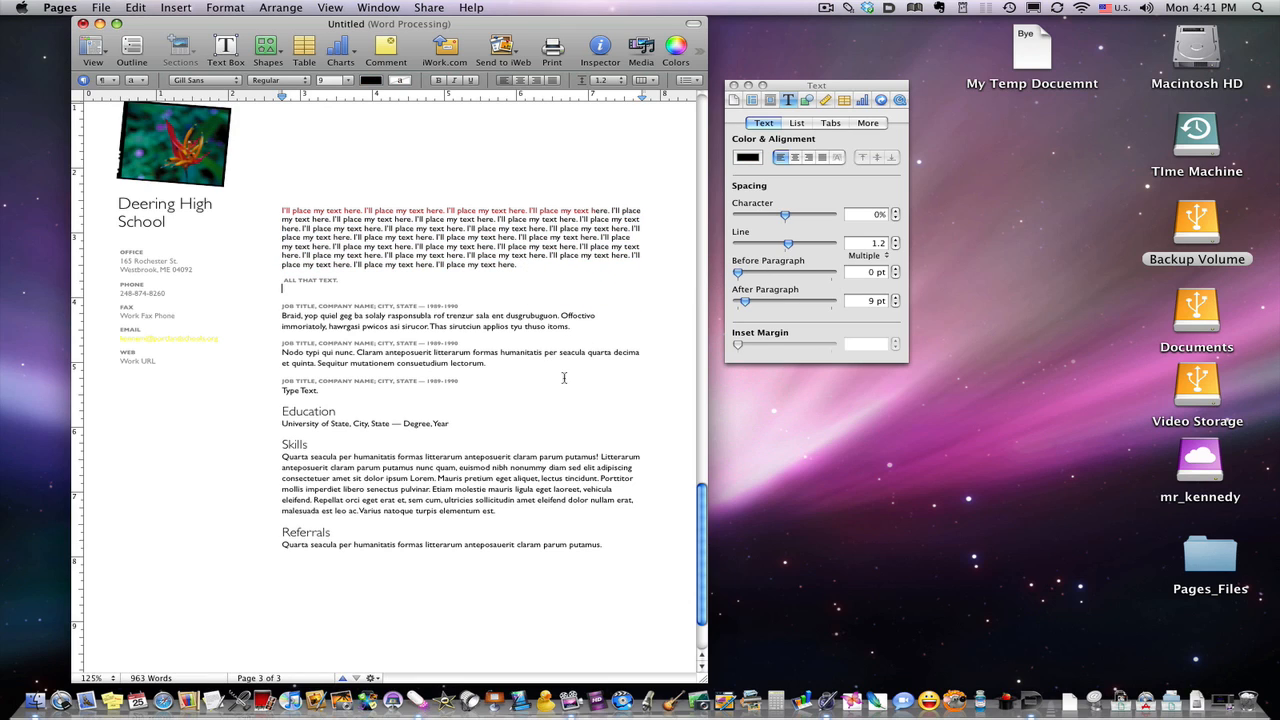
Set the before- and after-paragraph spacing of the first two job entries to 0 pt
drag(564, 378, 330, 300)
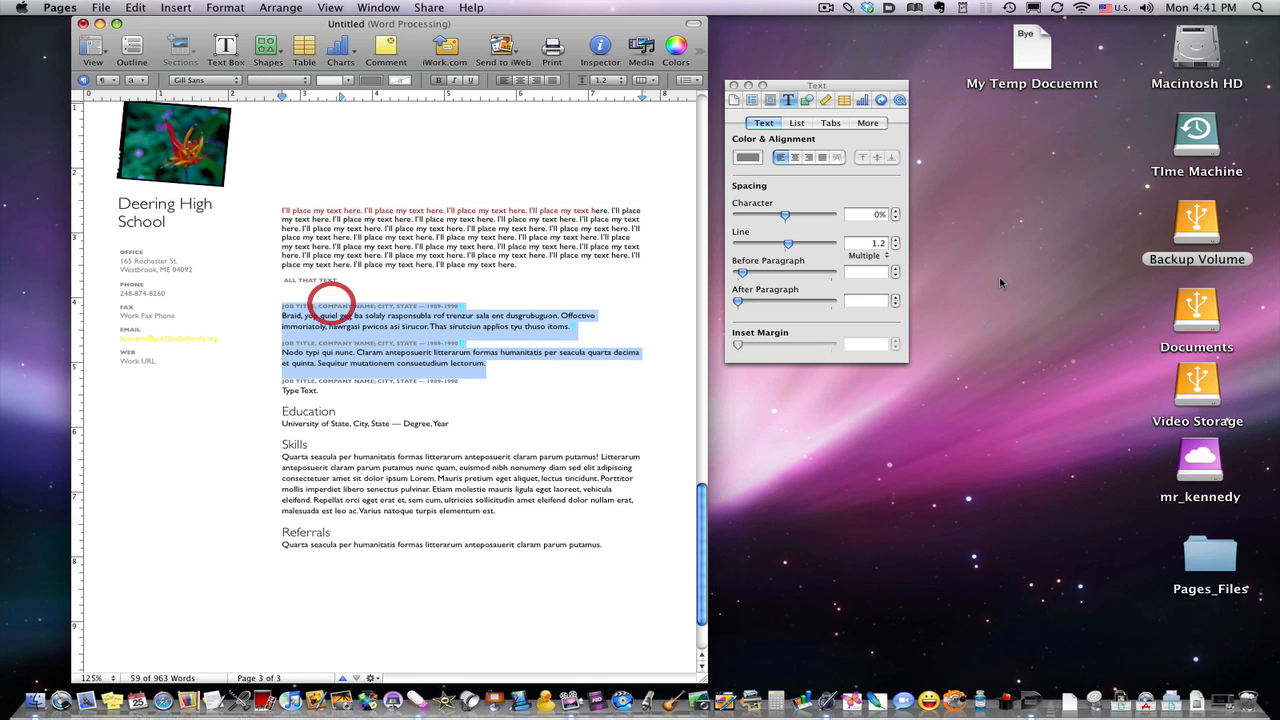
drag(742, 272, 714, 304)
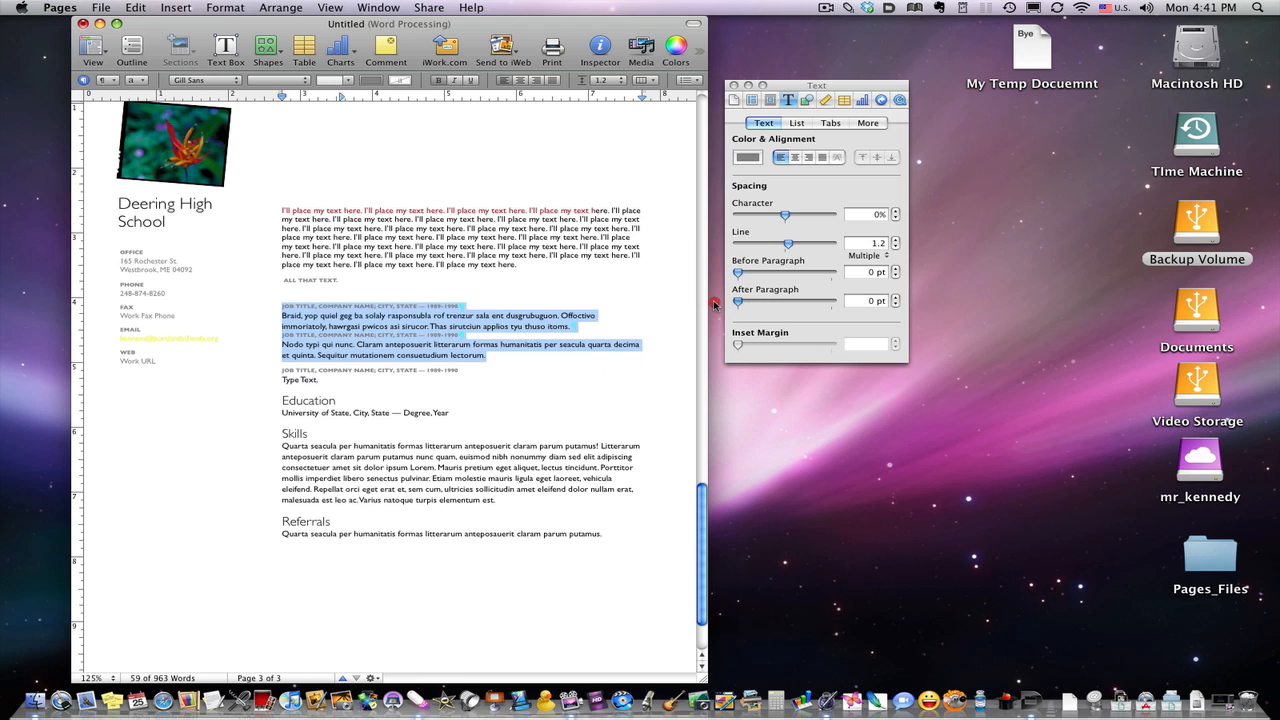
click(573, 324)
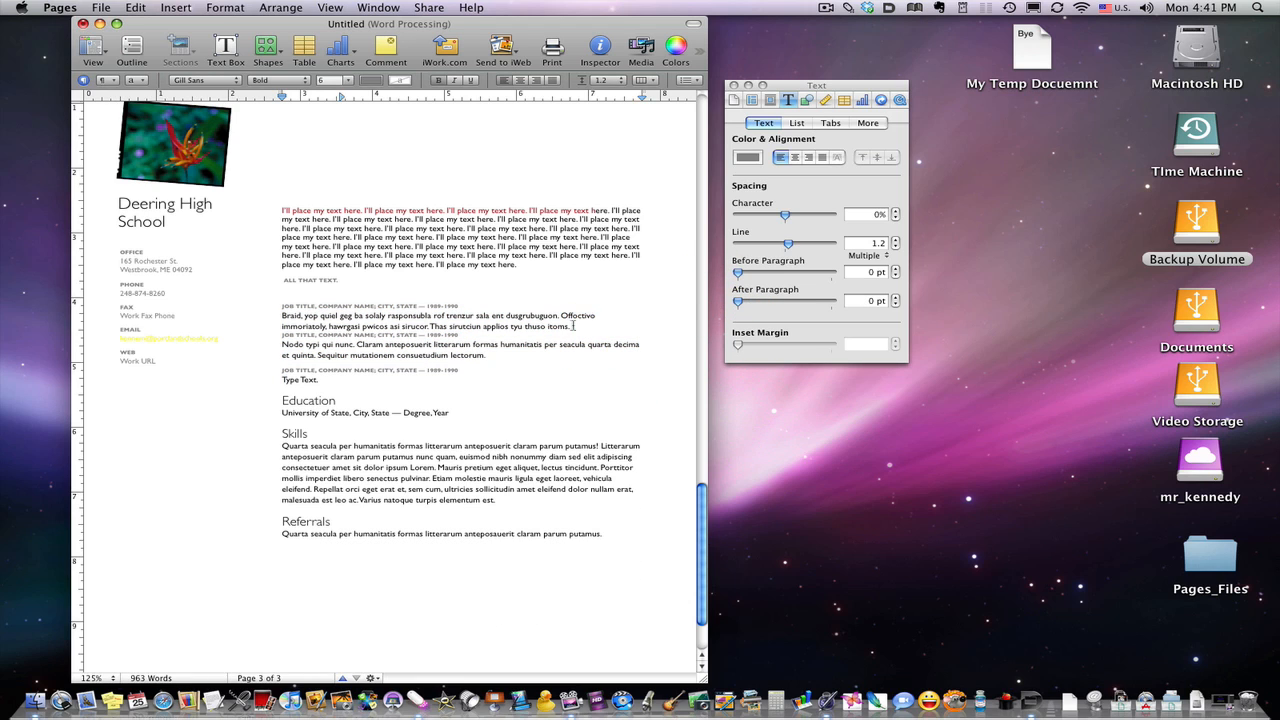
mouse_move(738, 303)
mouse_down()
mouse_move(805, 305)
mouse_move(718, 308)
mouse_up()
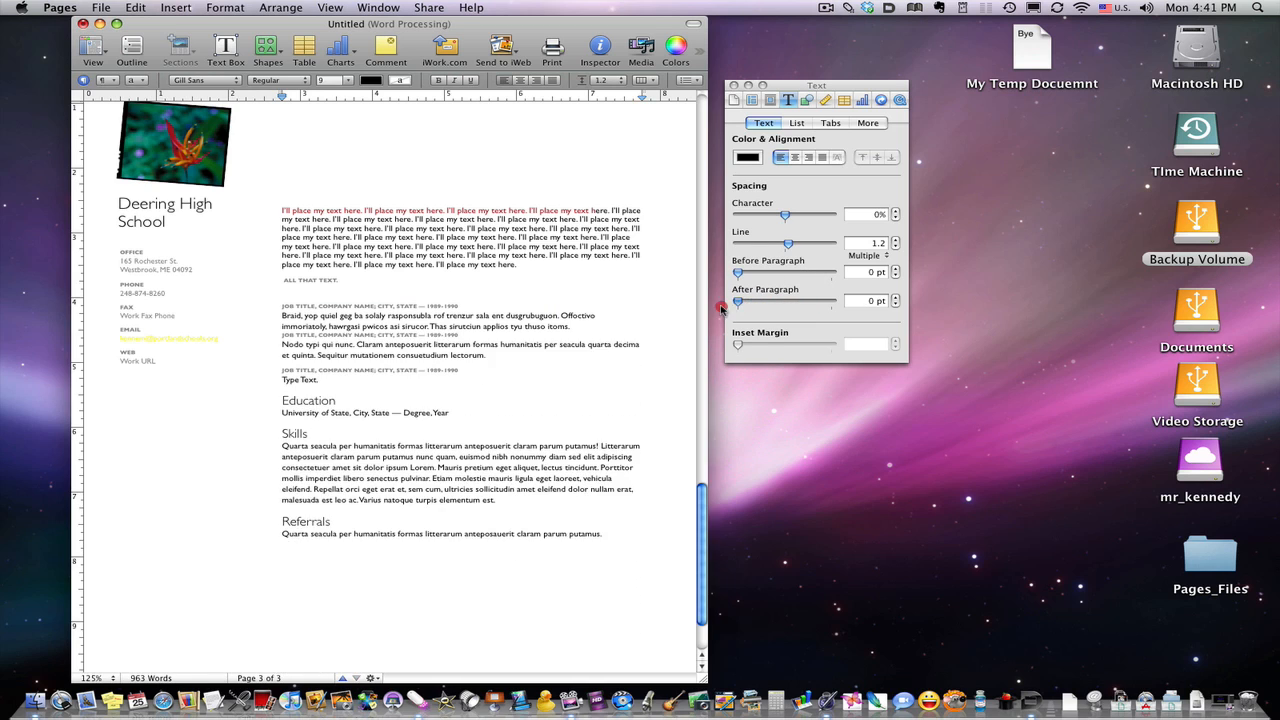
Apply text bullets to the first two job description entries and set the bullets' alignment to 1 pt
click(790, 358)
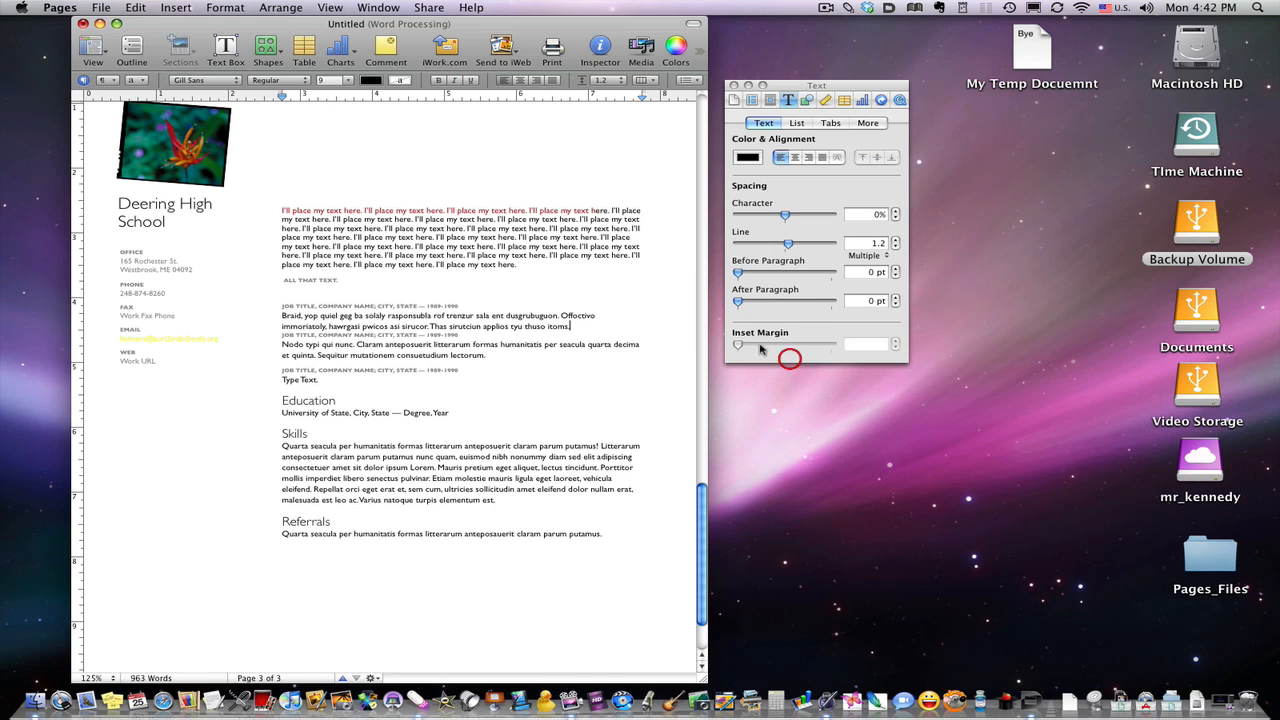
click(281, 309)
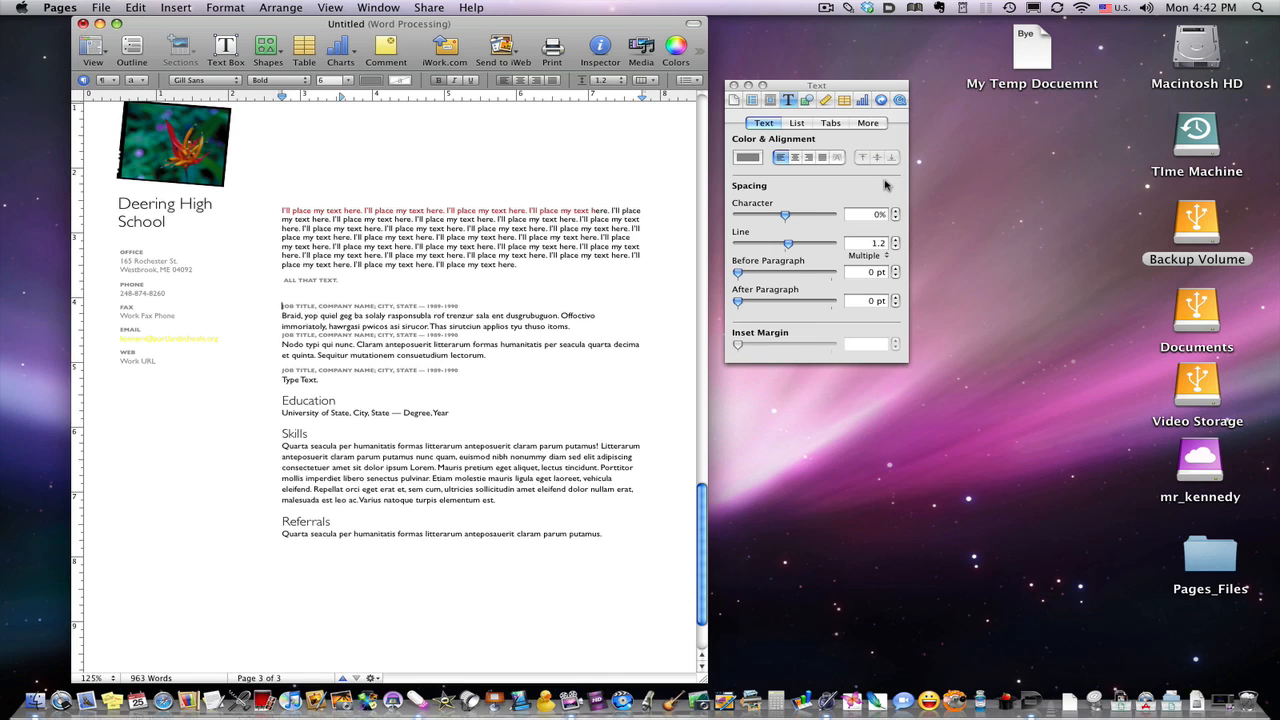
click(790, 121)
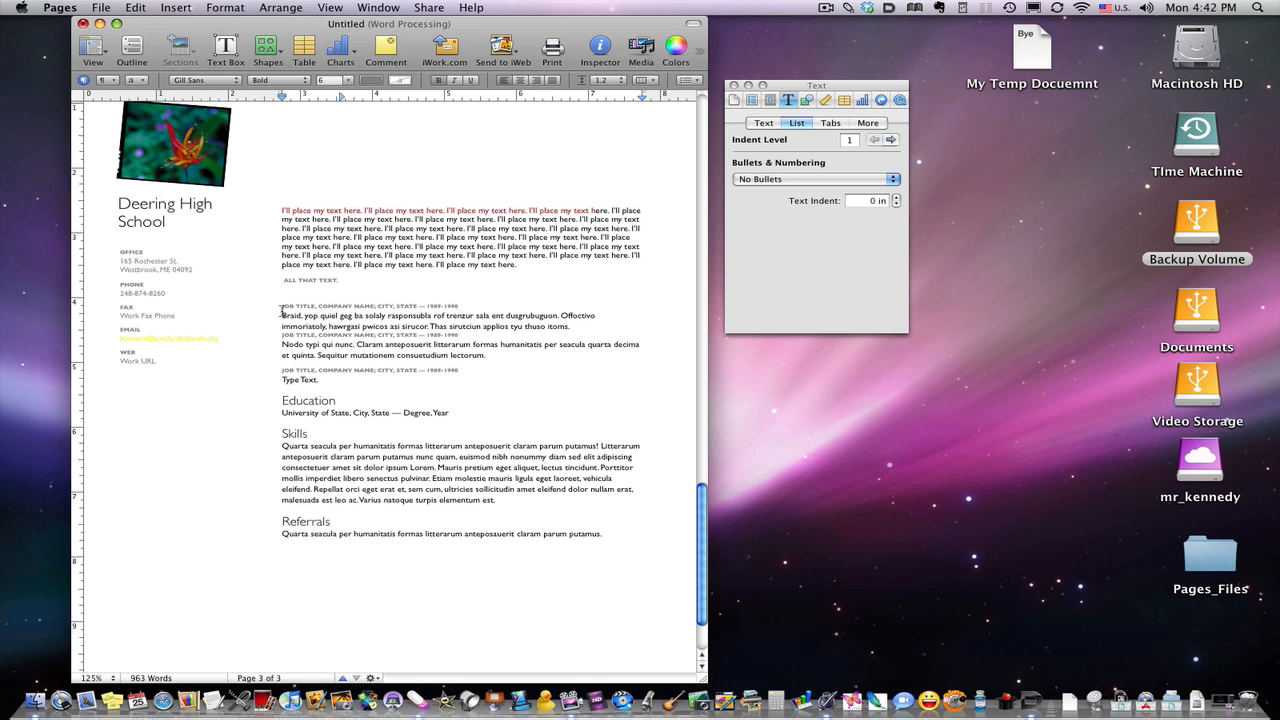
drag(281, 311, 493, 354)
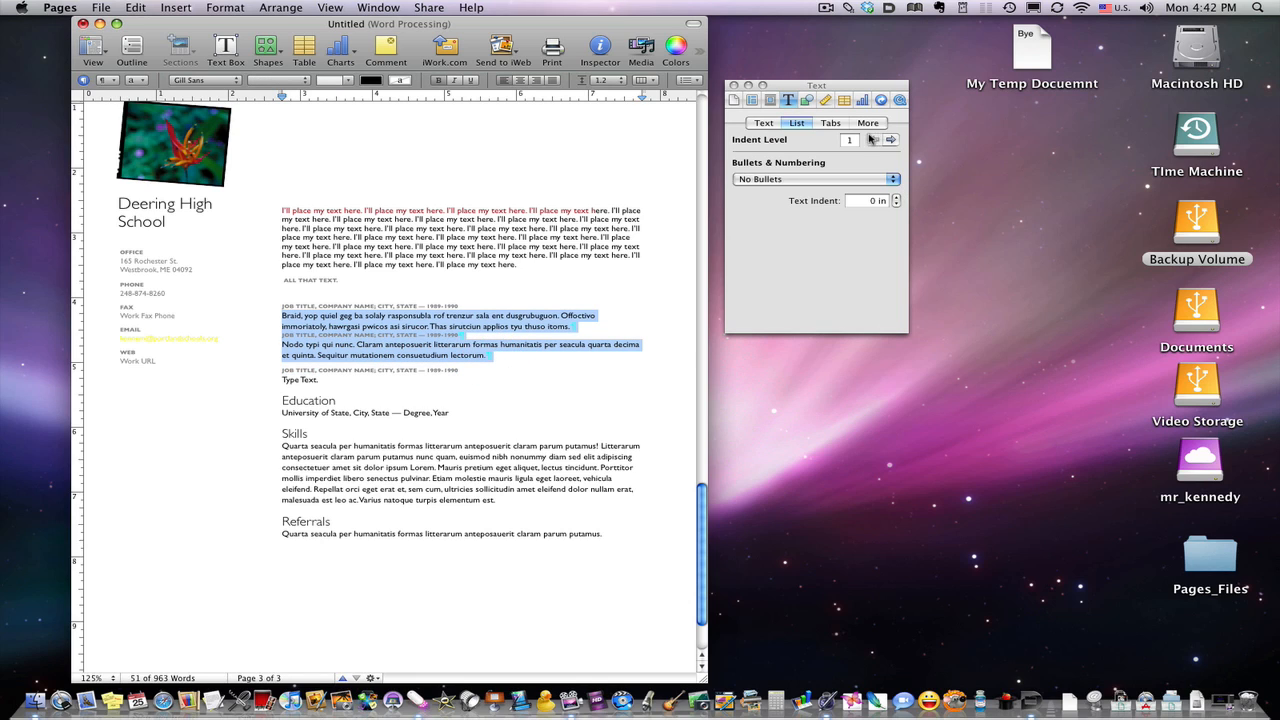
click(842, 180)
click(840, 190)
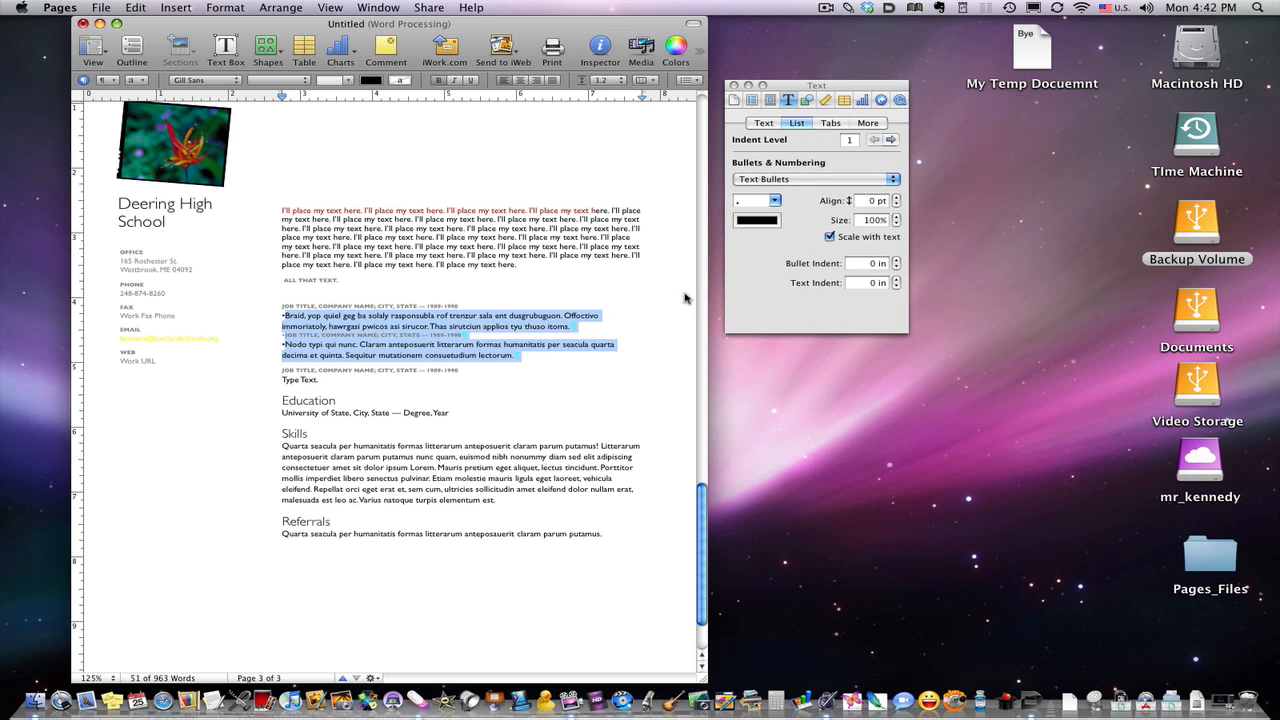
click(897, 198)
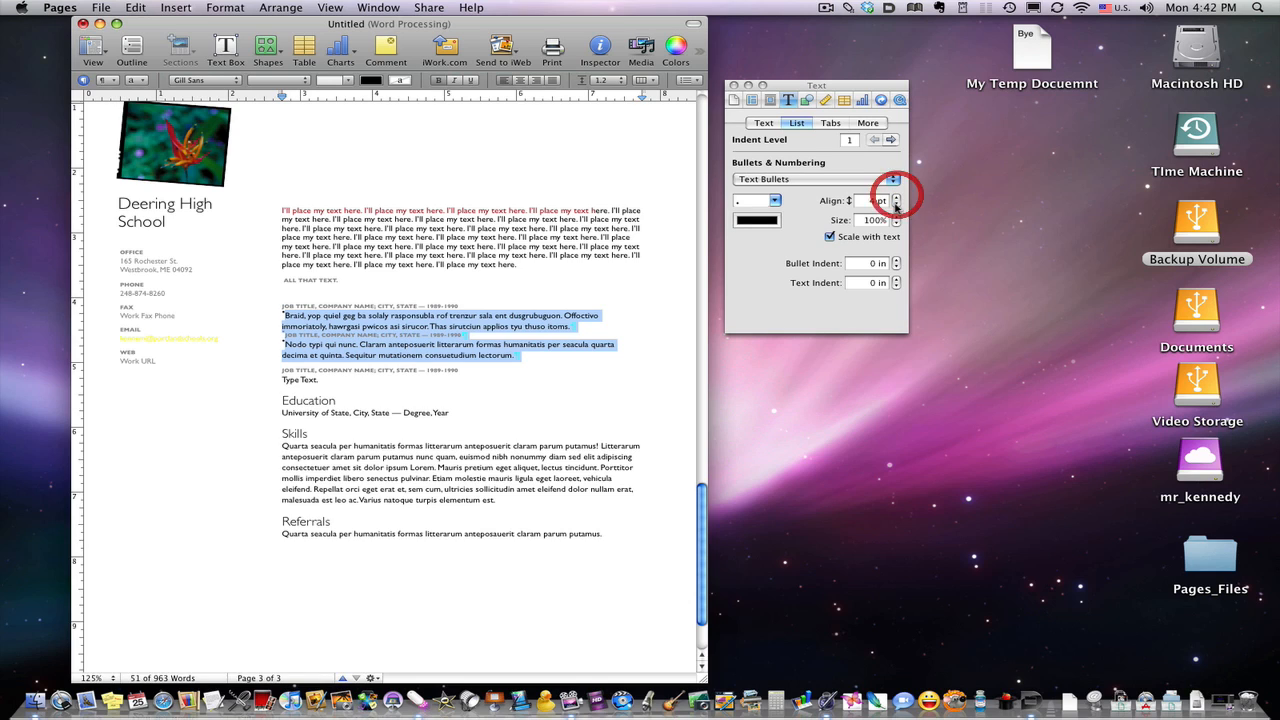
click(897, 204)
Try enlarging the text bullets to 113% and 303%, and return their size to 100%
click(897, 216)
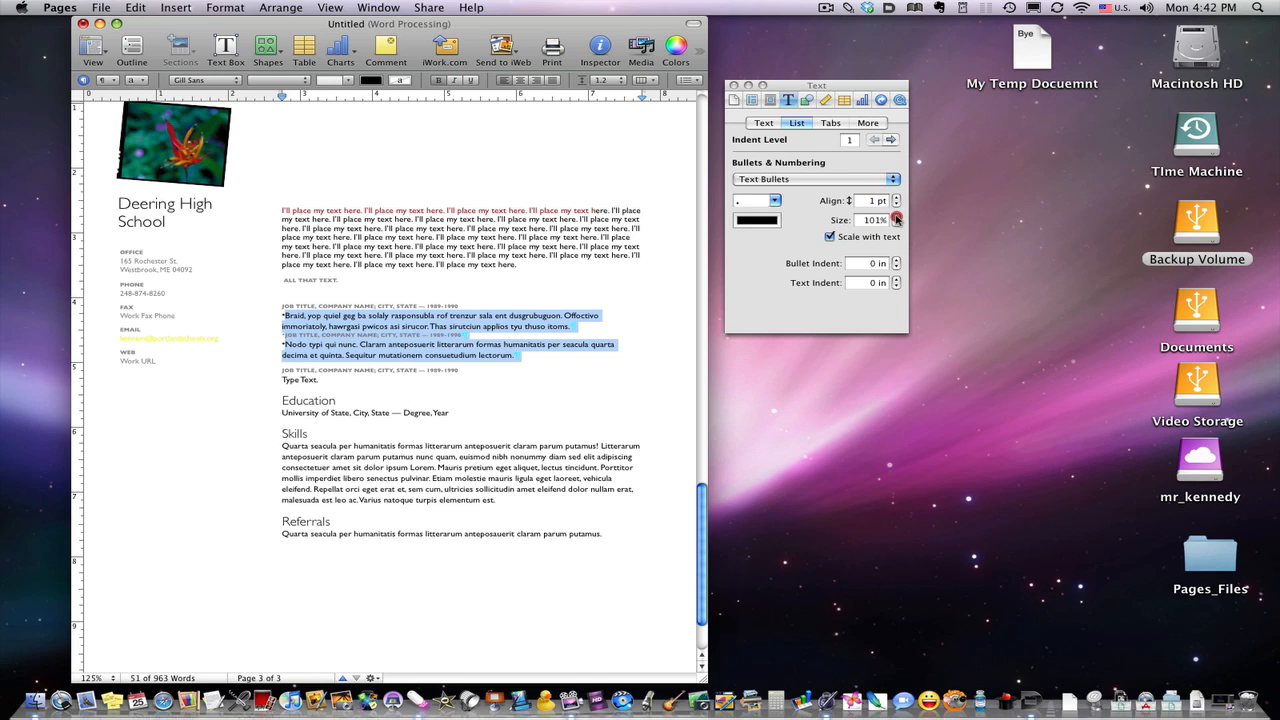
click(897, 216)
click(897, 216)
click(897, 216)
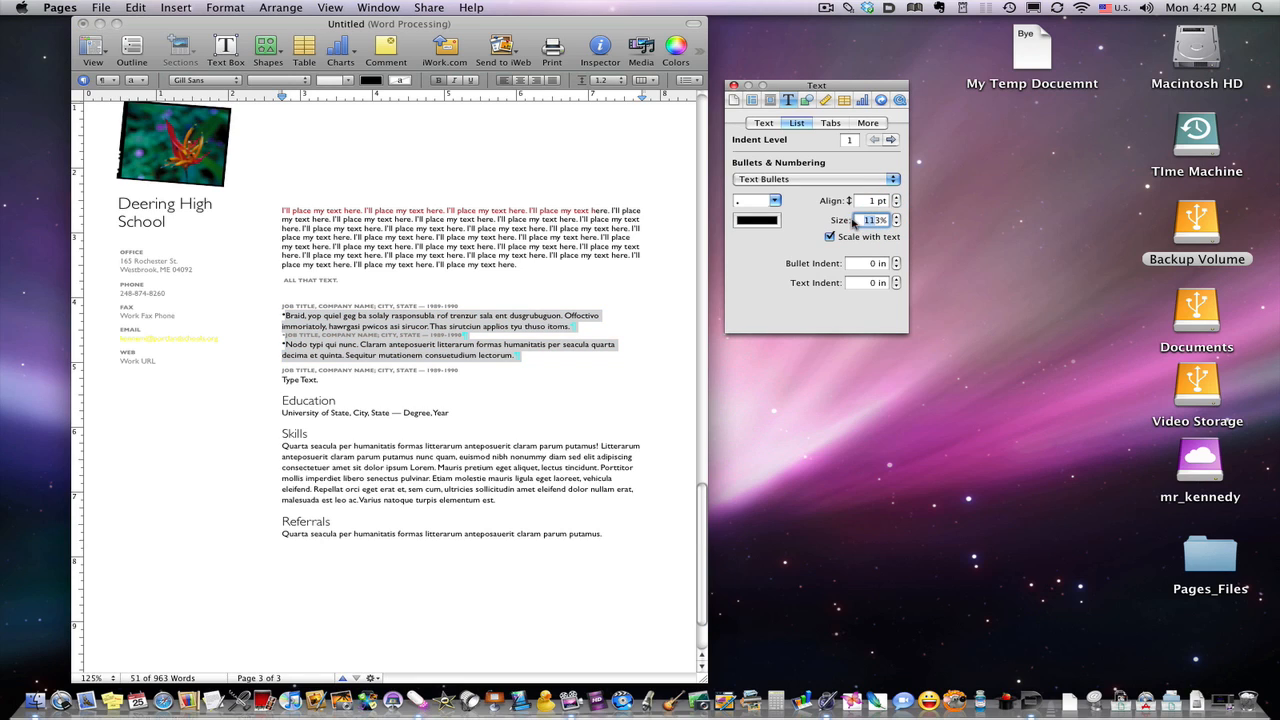
text(30)
key(Return)
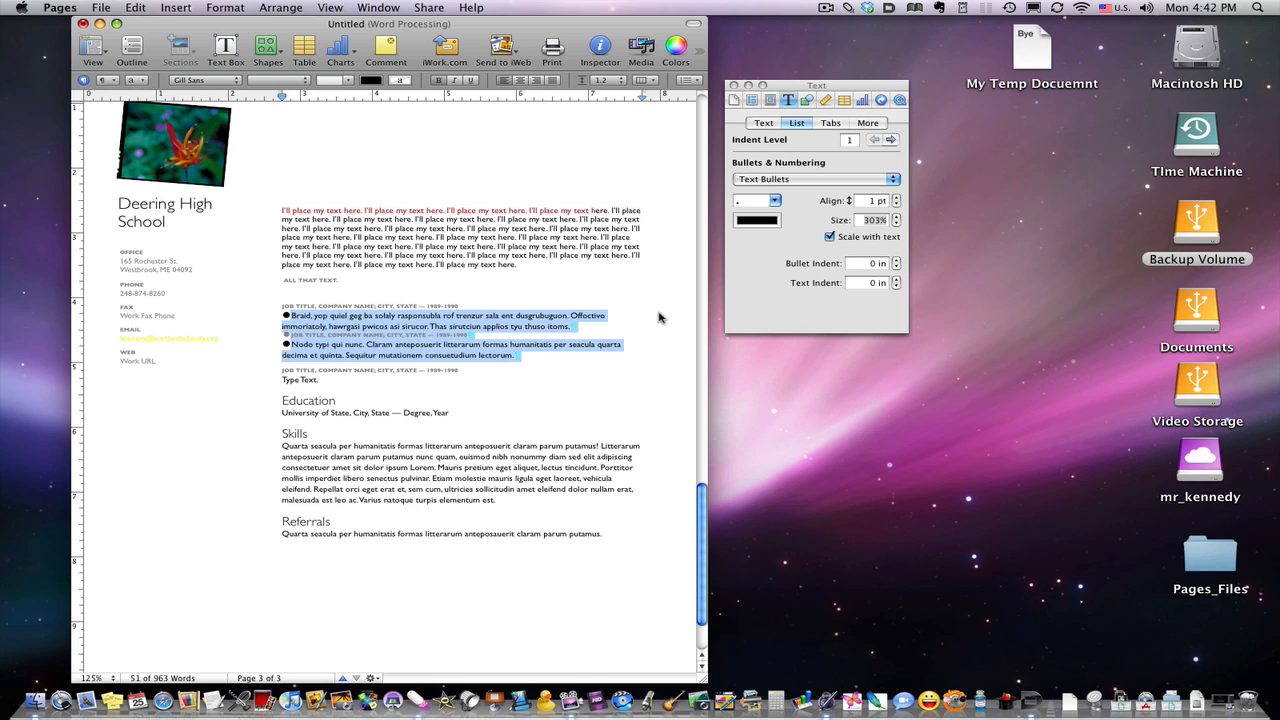
click(876, 221)
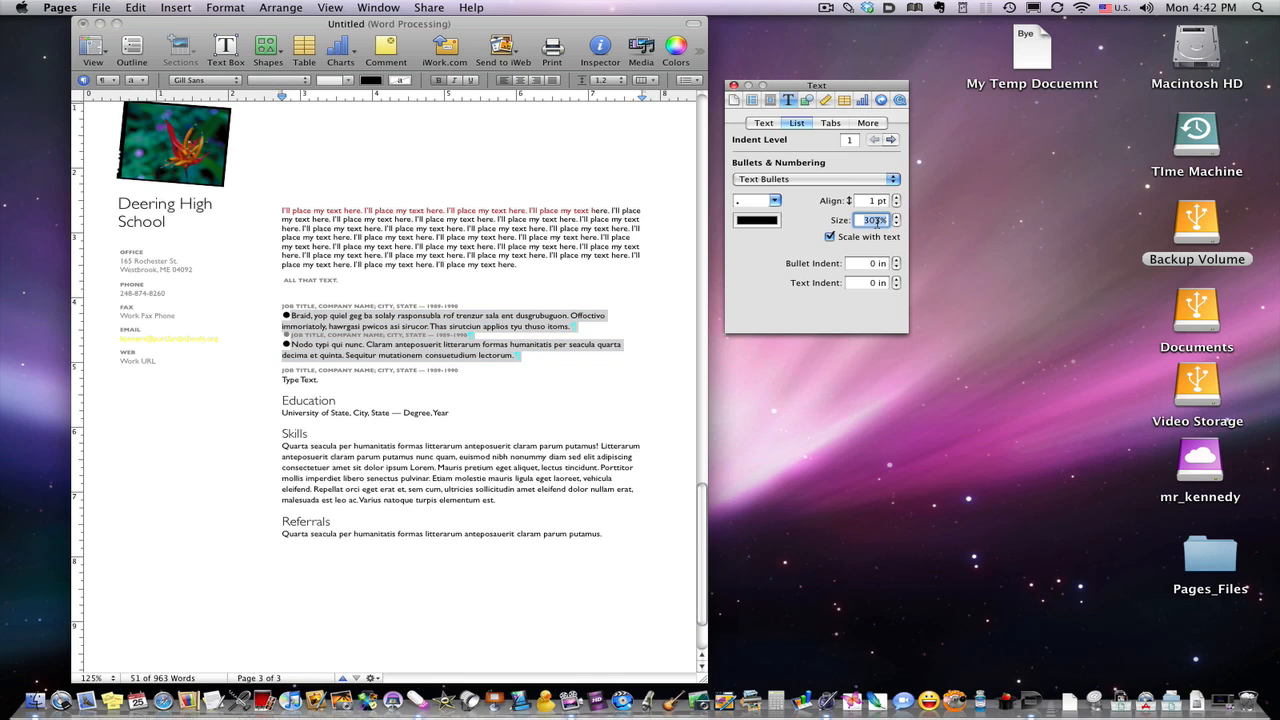
text(100)
key(Return)
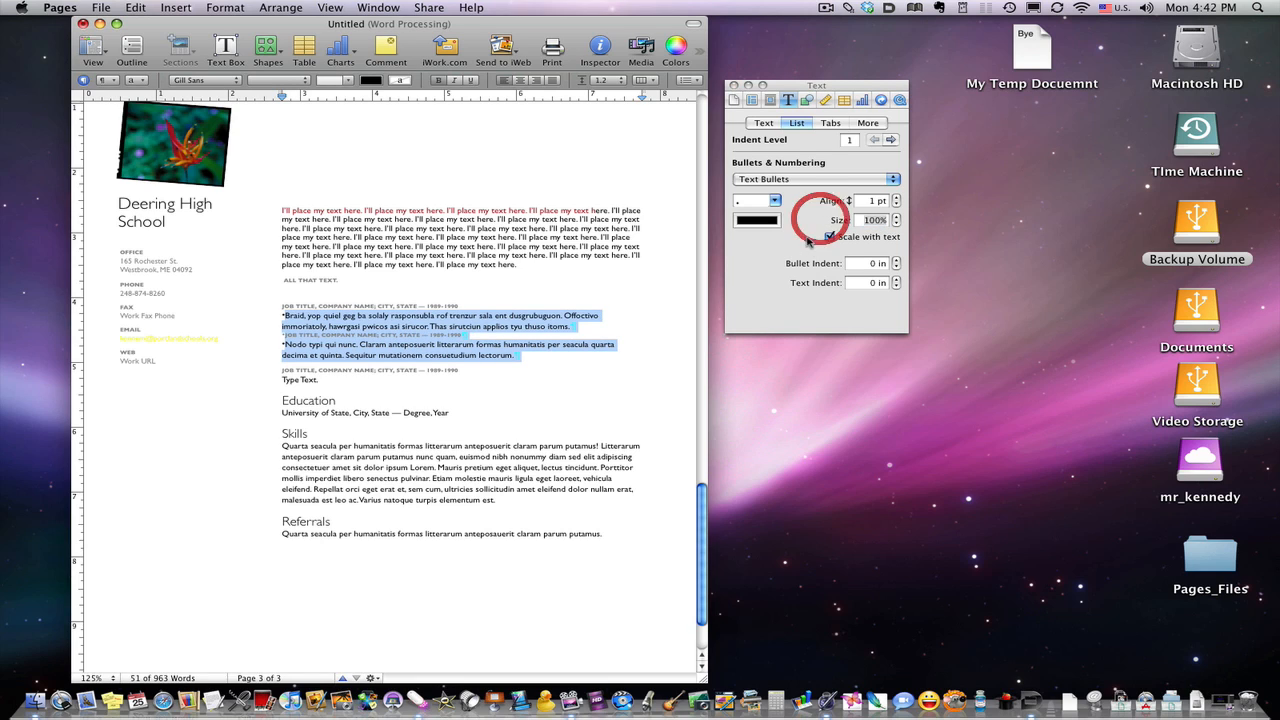
Change the bullet character of the selected entries to a checkmark and colour it purple
click(775, 201)
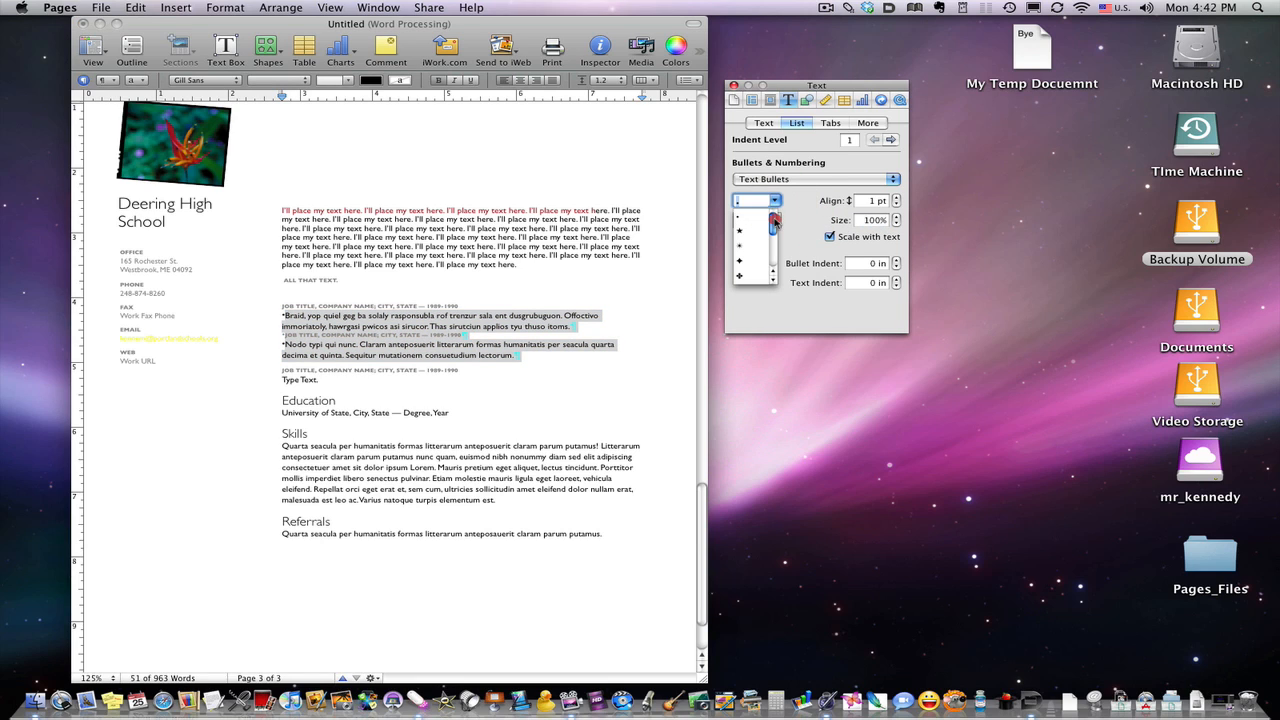
drag(775, 221, 774, 245)
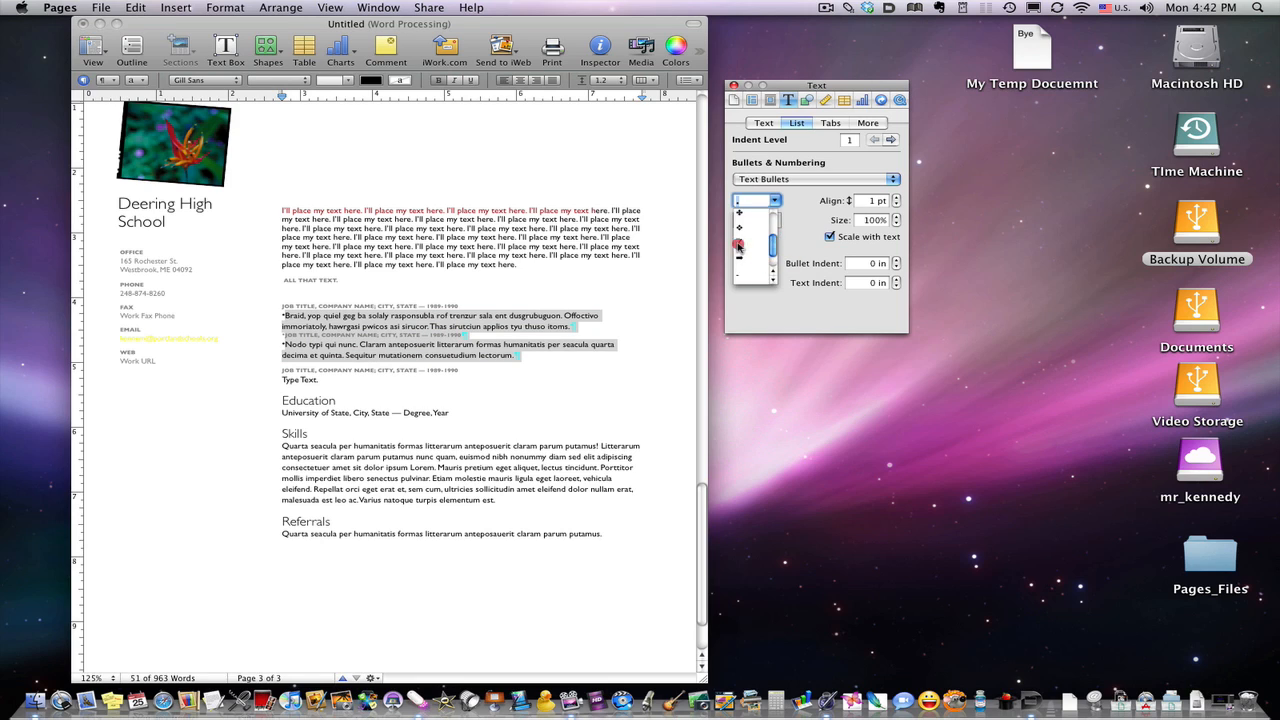
click(738, 245)
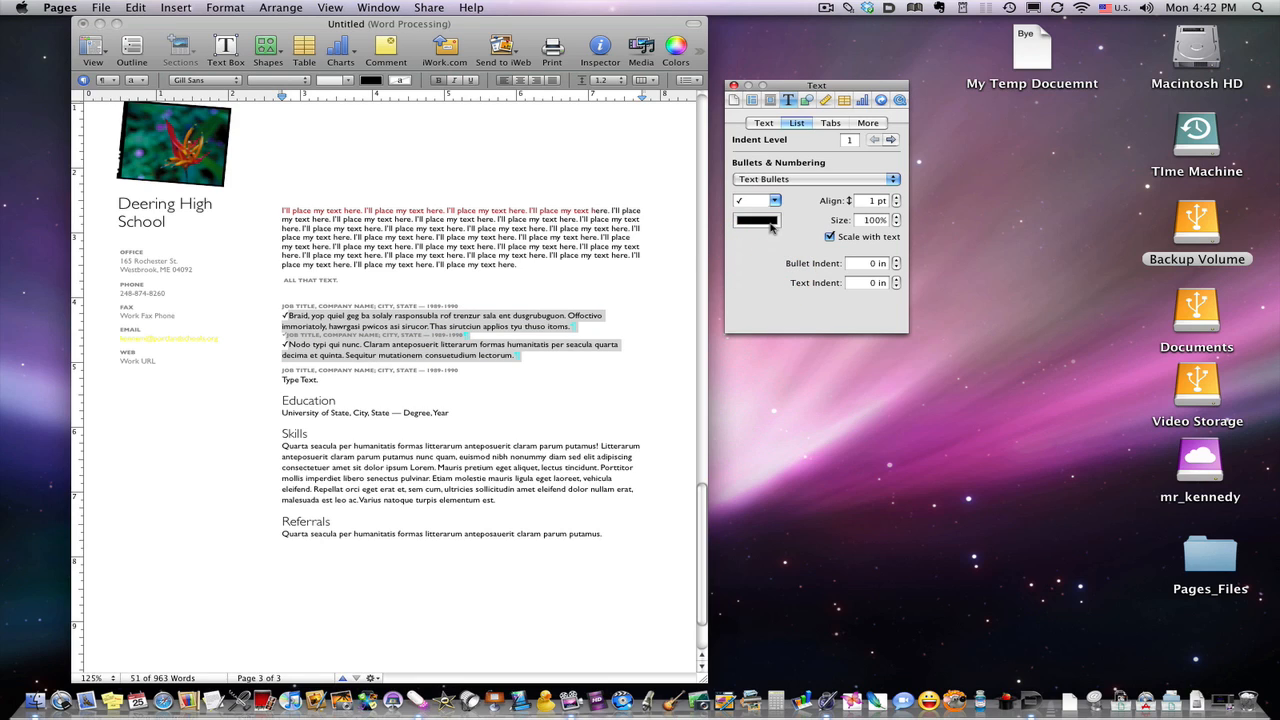
click(762, 221)
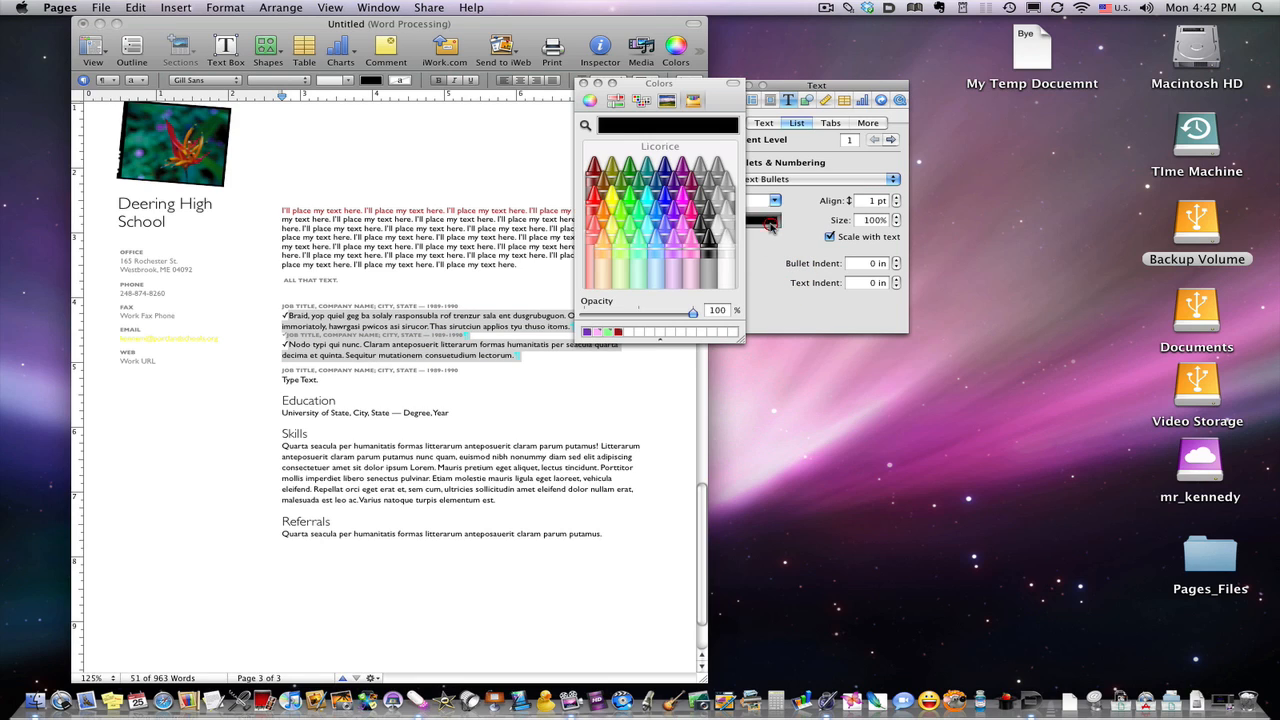
click(669, 211)
click(584, 83)
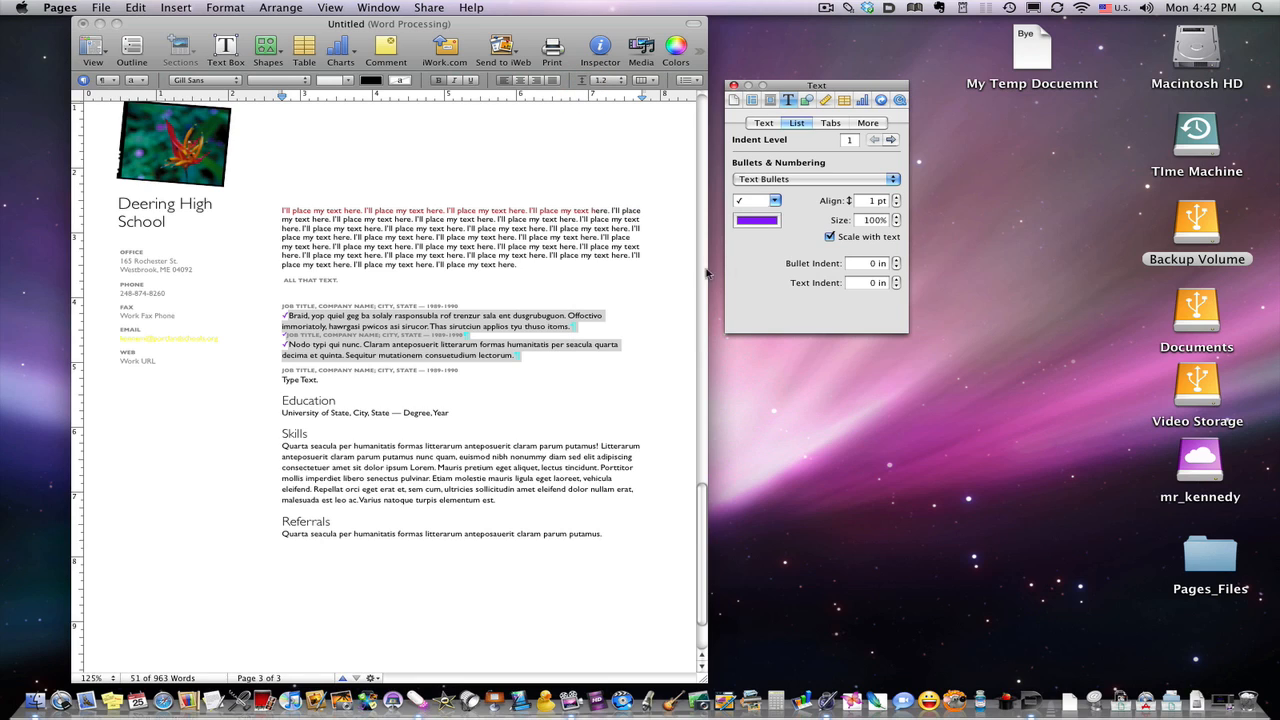
Set both the bullet indent and the text indent of the selected entries to 0.25 in
click(896, 260)
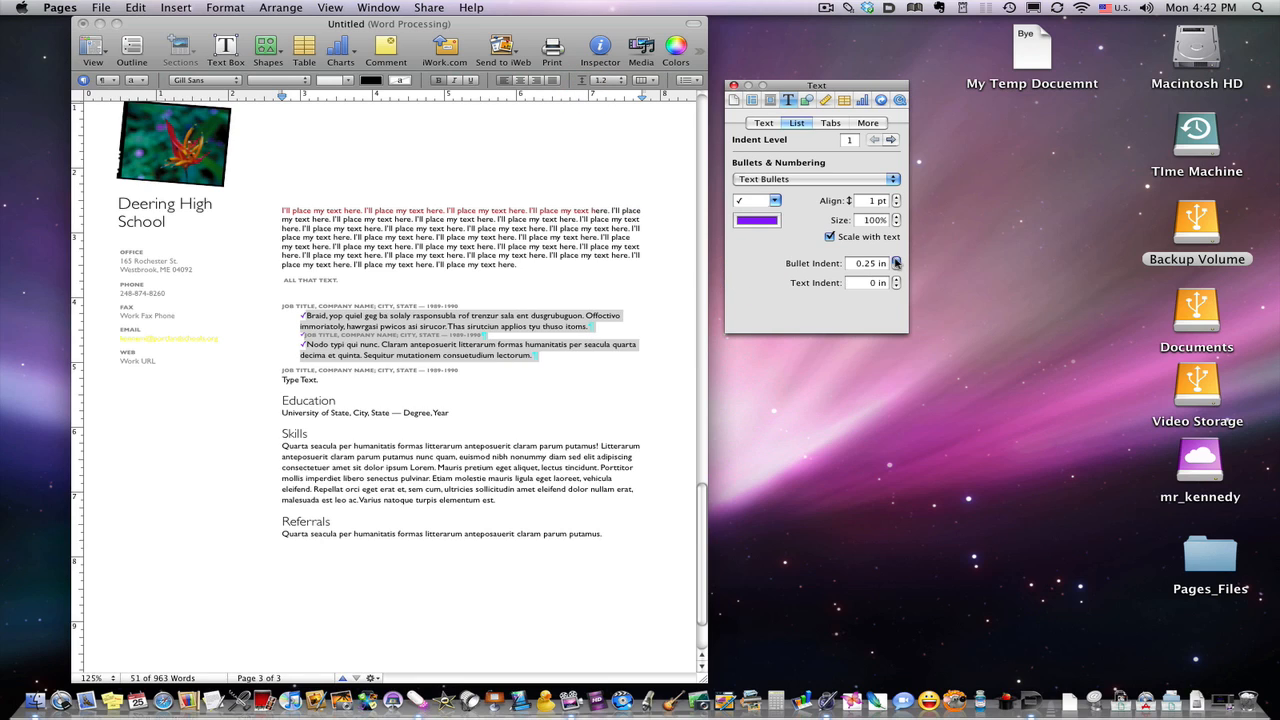
click(896, 260)
click(896, 266)
click(896, 281)
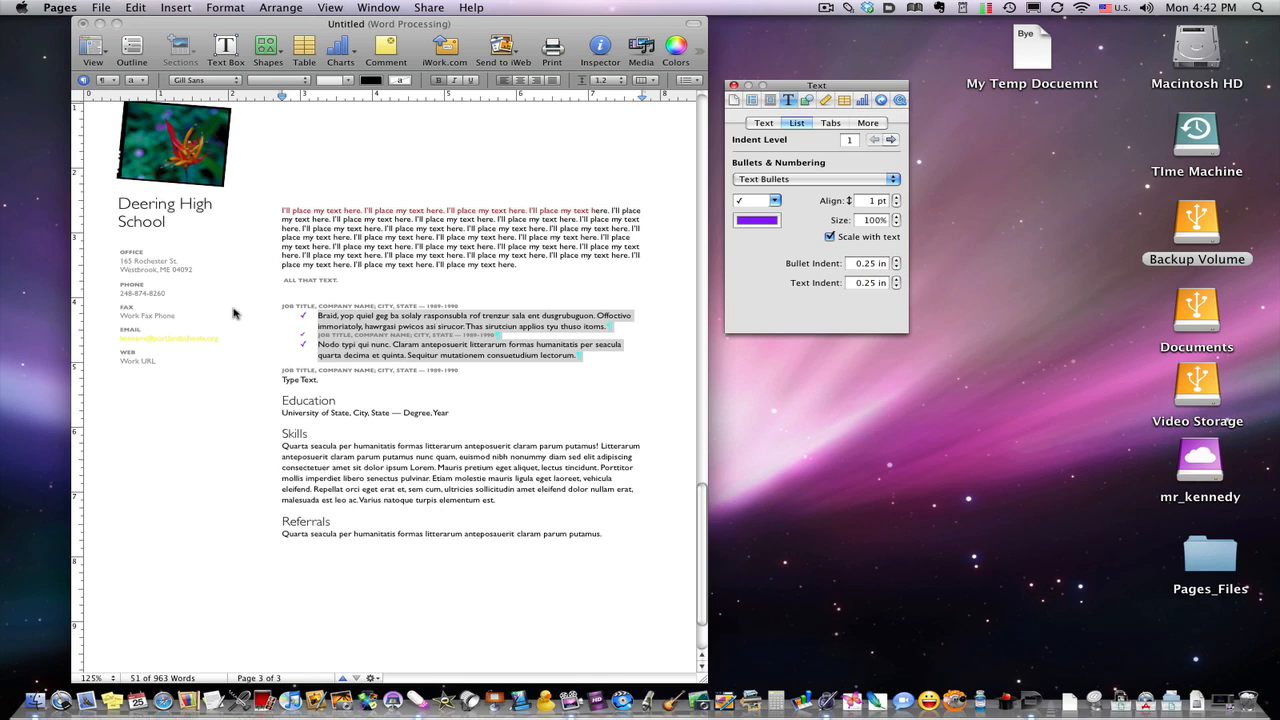
Switch the selected entries to image bullets and use the pushpin picture as the bullet
click(828, 183)
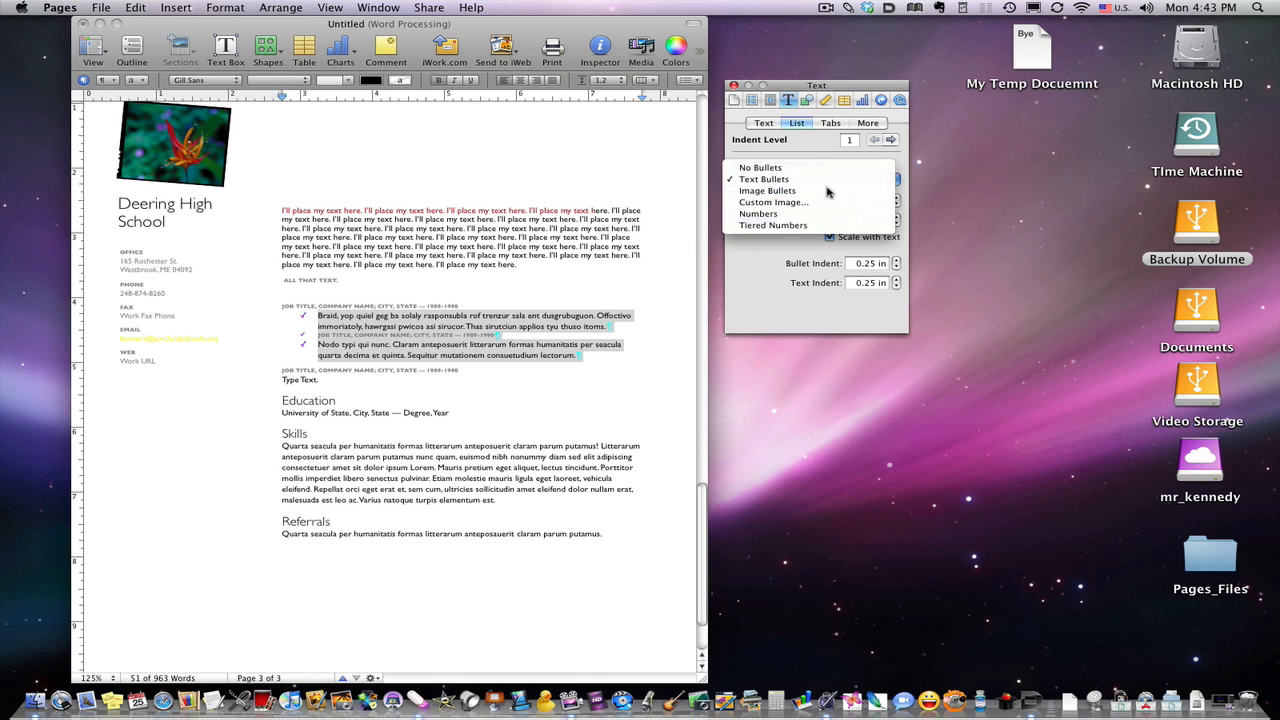
click(828, 193)
mouse_move(794, 204)
mouse_down()
mouse_move(792, 224)
mouse_move(793, 205)
mouse_up()
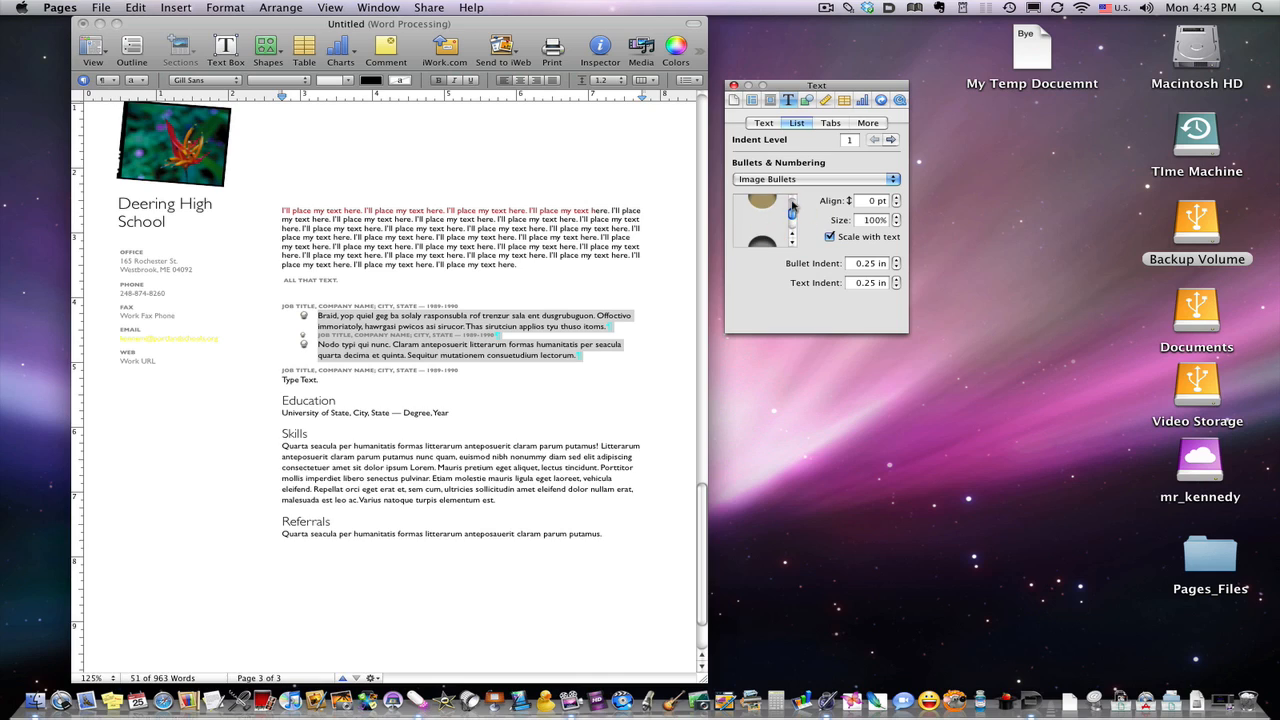
click(793, 241)
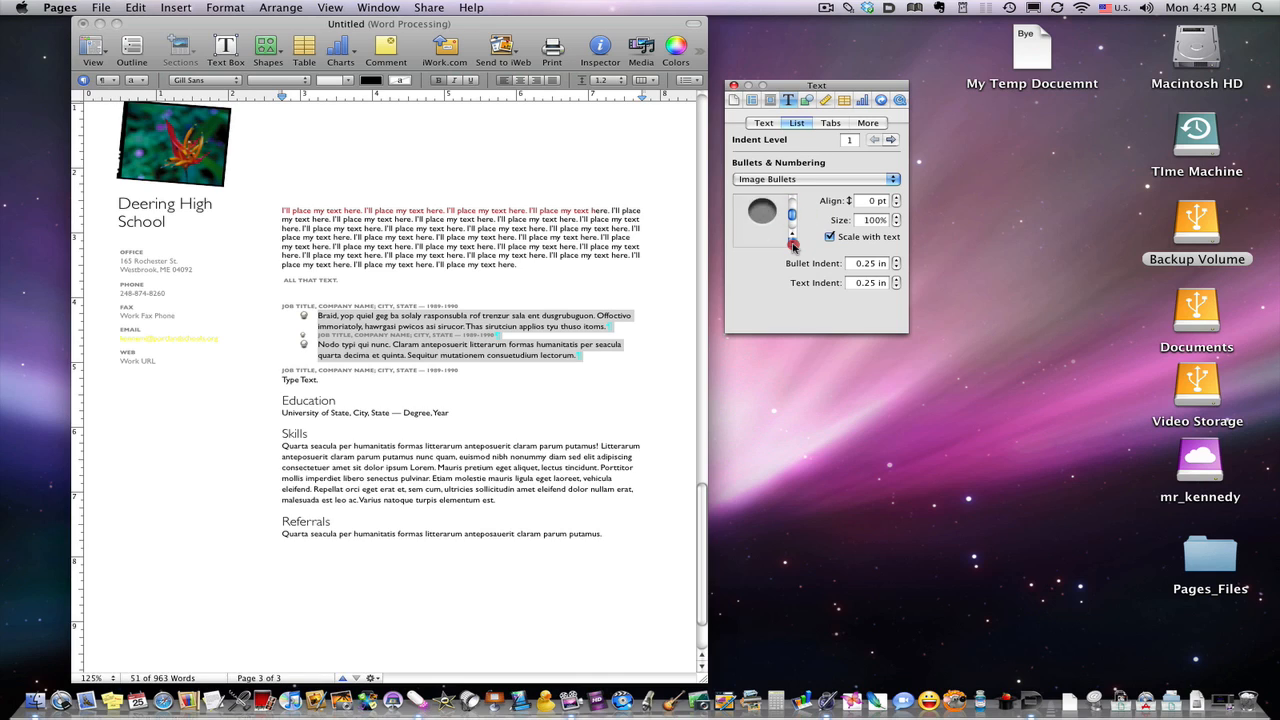
click(793, 243)
click(793, 243)
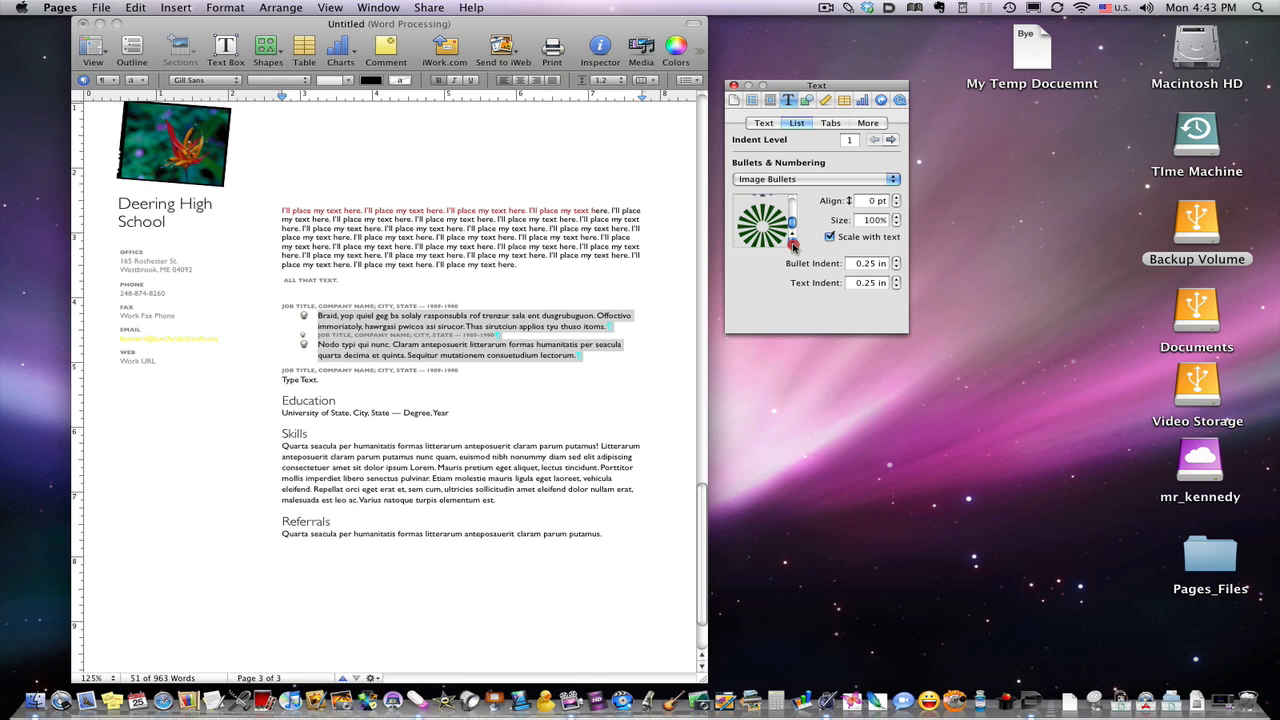
drag(792, 224, 792, 213)
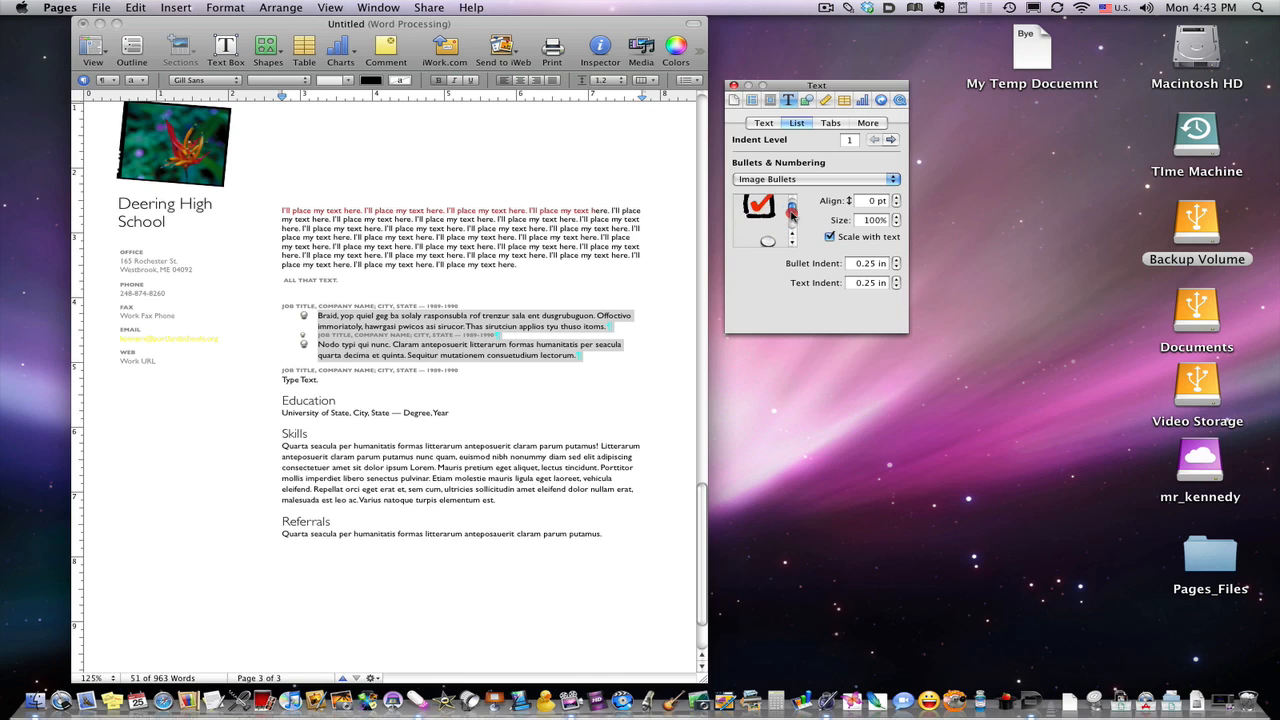
click(770, 212)
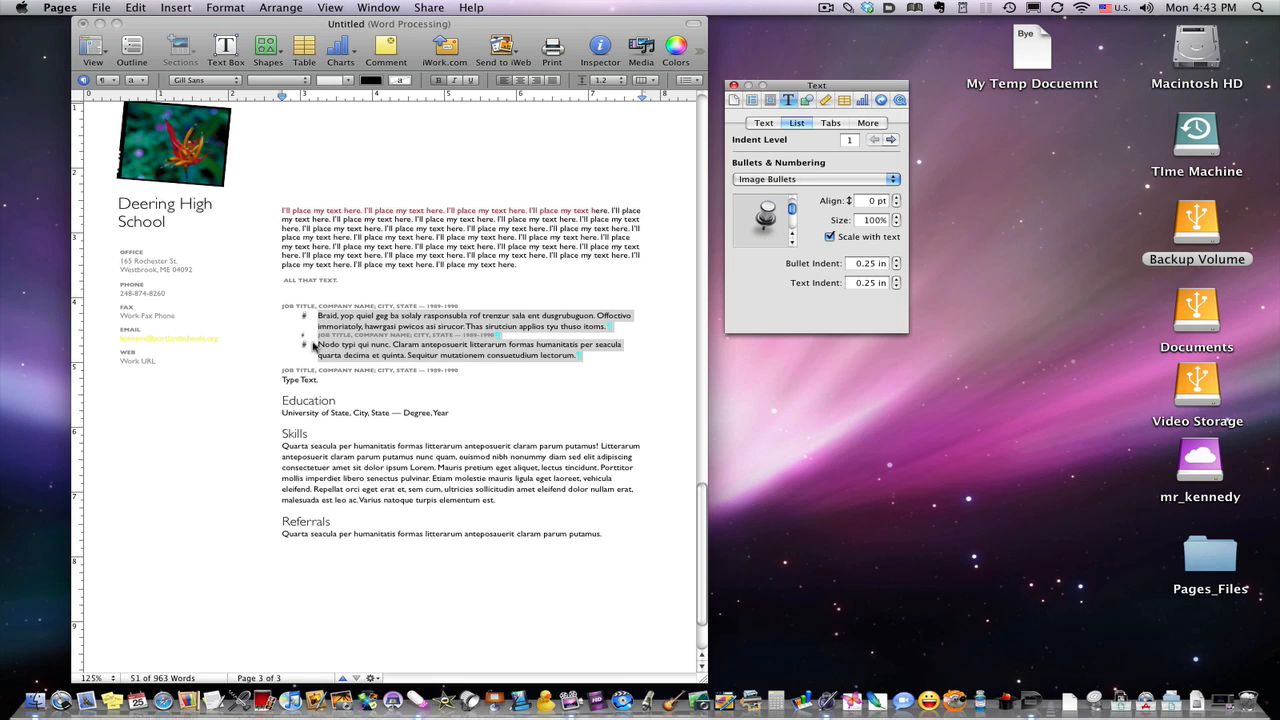
Set the pushpin bullets' size to 300% and their alignment to 3 pt
double_click(871, 221)
text(300)
key(Return)
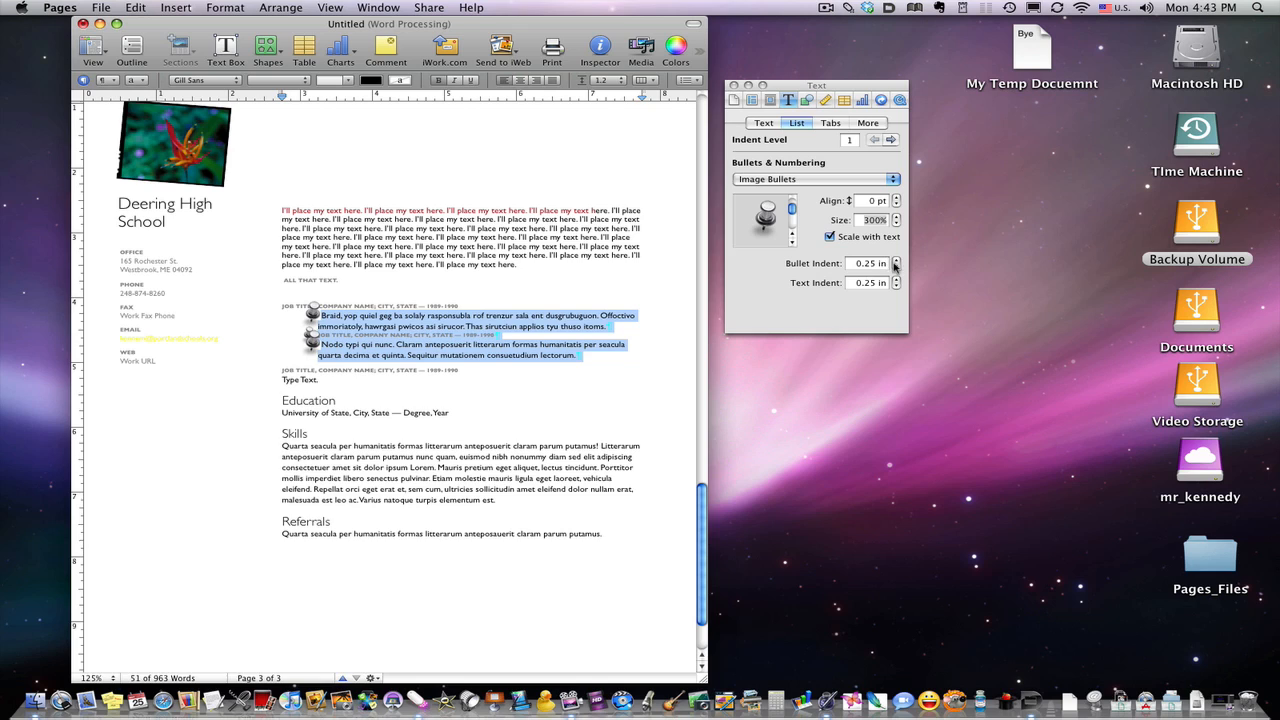
click(897, 198)
click(897, 198)
click(897, 198)
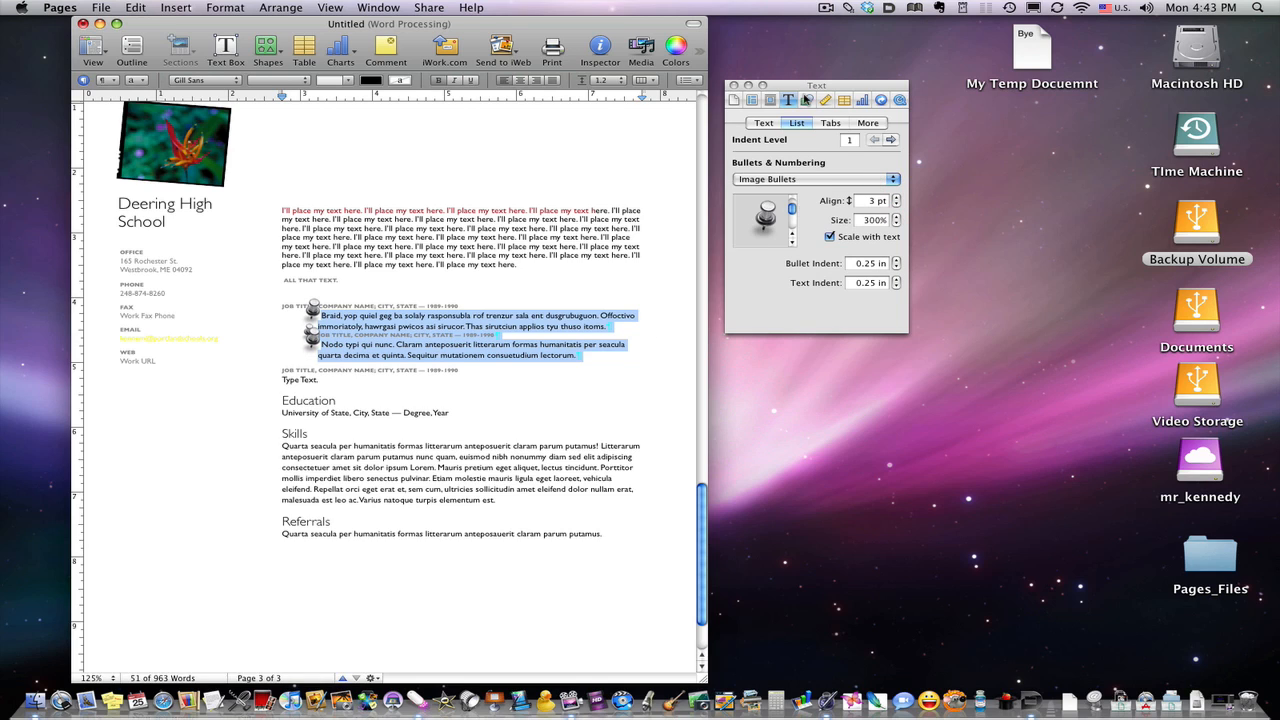
Set the bulleted entries' line spacing to 3.1 and check the first job title's list settings
click(762, 123)
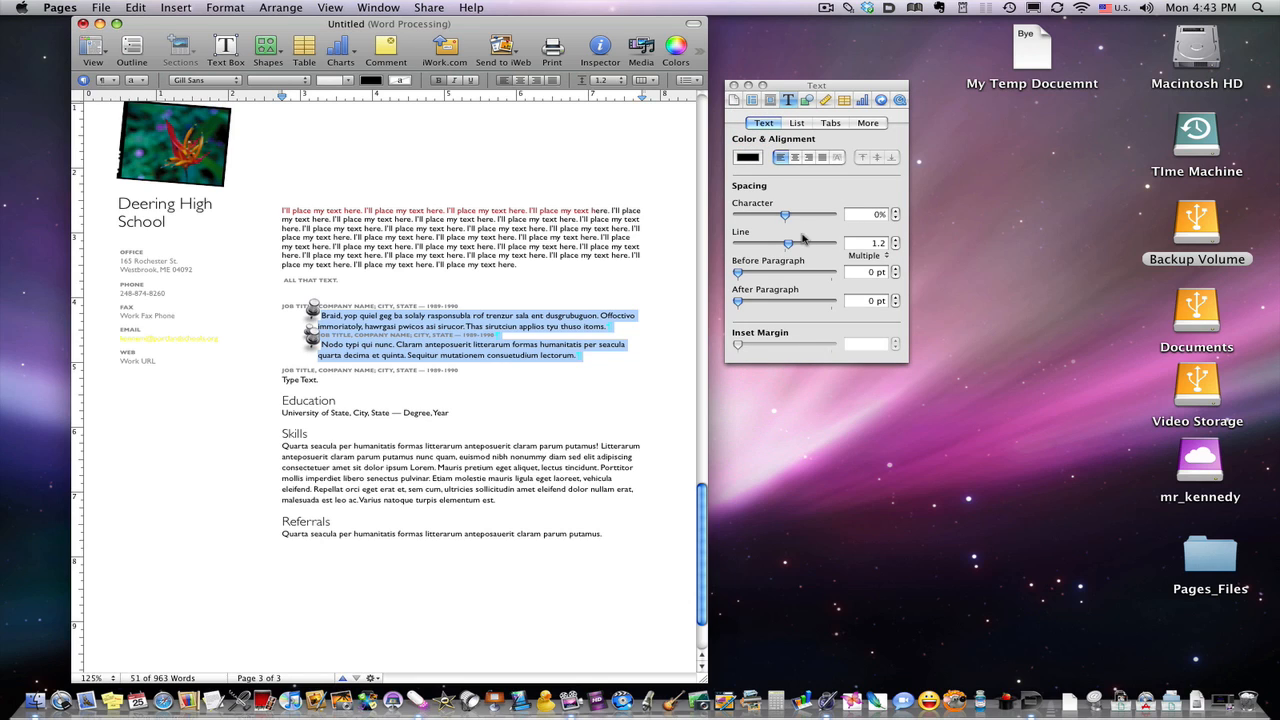
drag(788, 246, 809, 246)
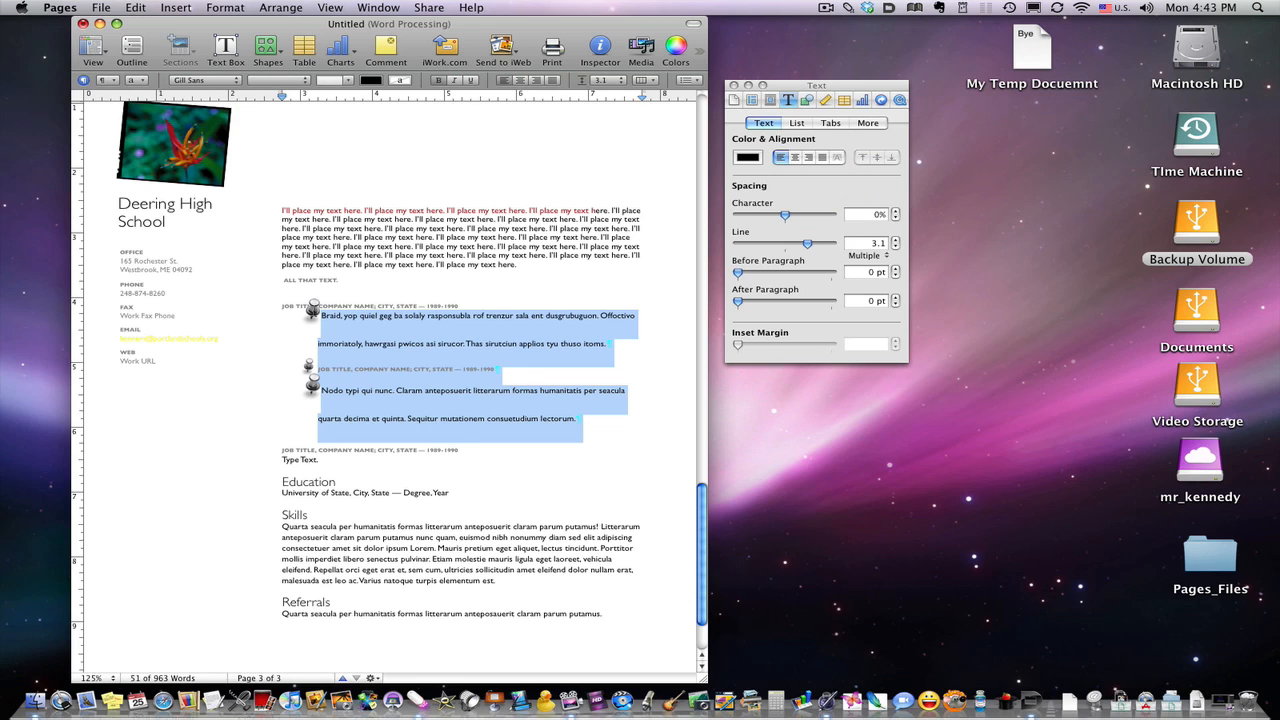
triple_click(303, 305)
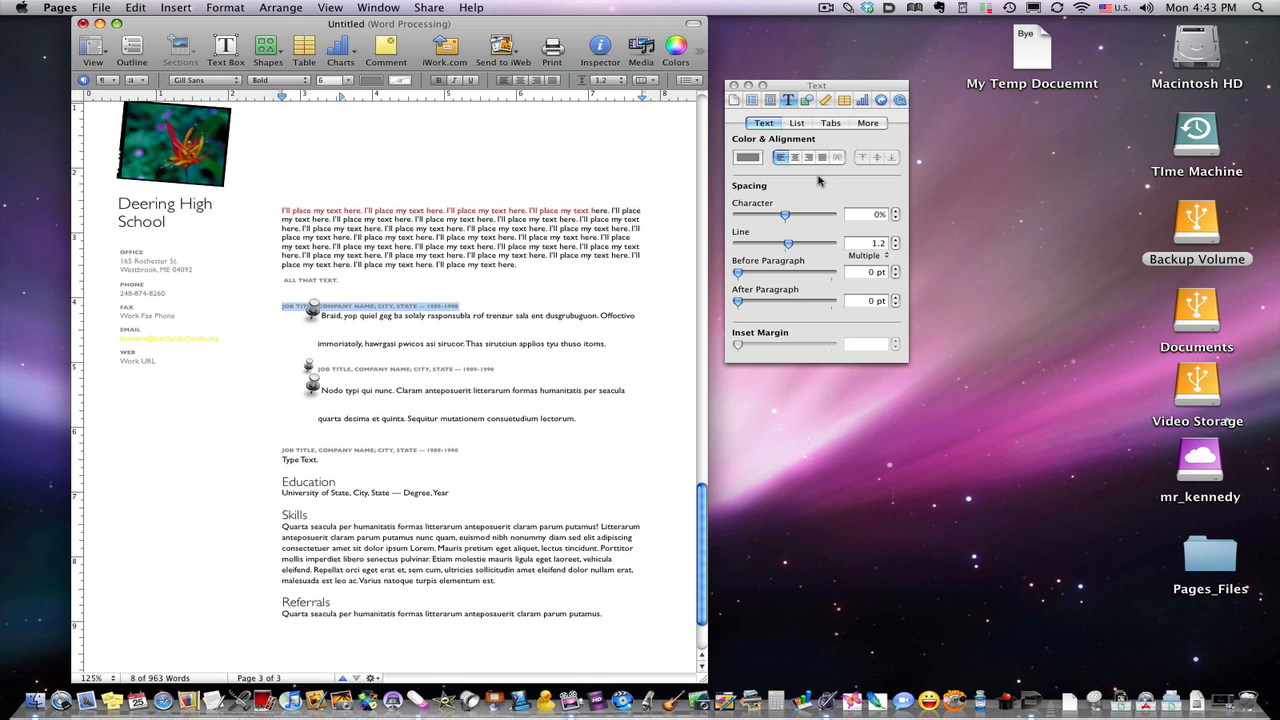
click(796, 123)
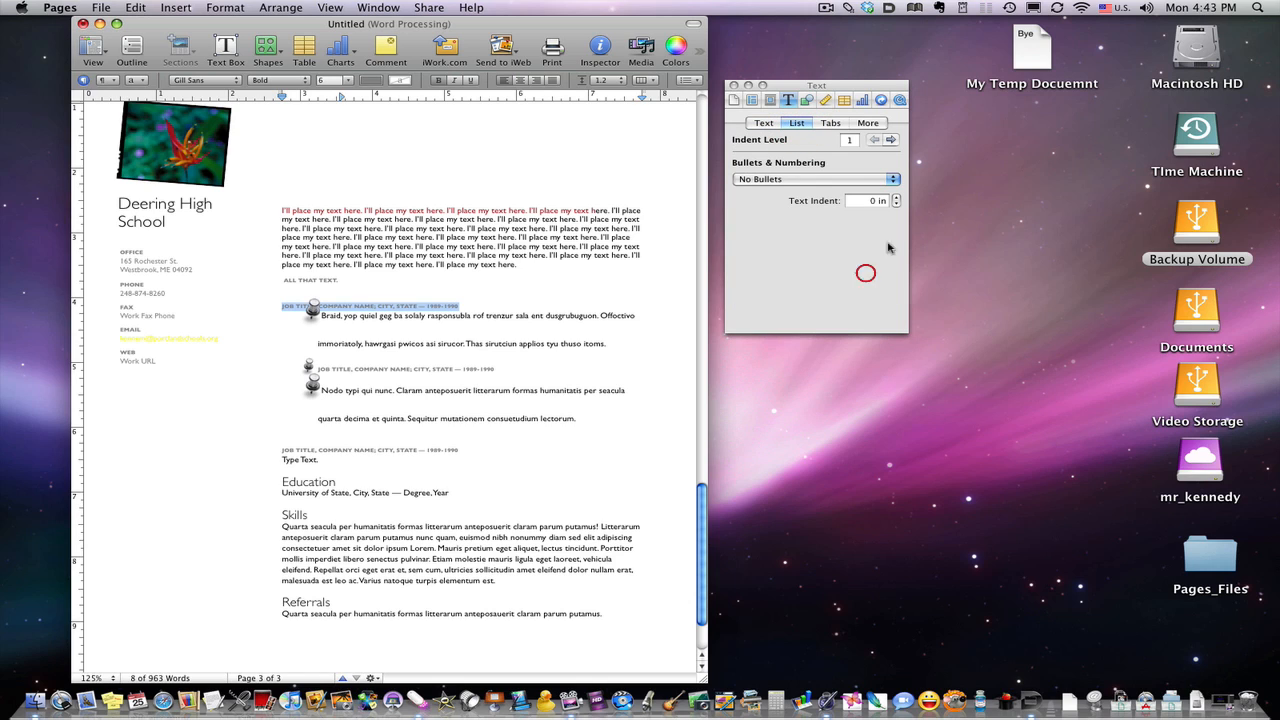
Replace the pushpin bullets of the three entries under the first job title with the custom image scooby-doo-magnet-c11747661 from the desktop's Pages_Files folder
triple_click(436, 344)
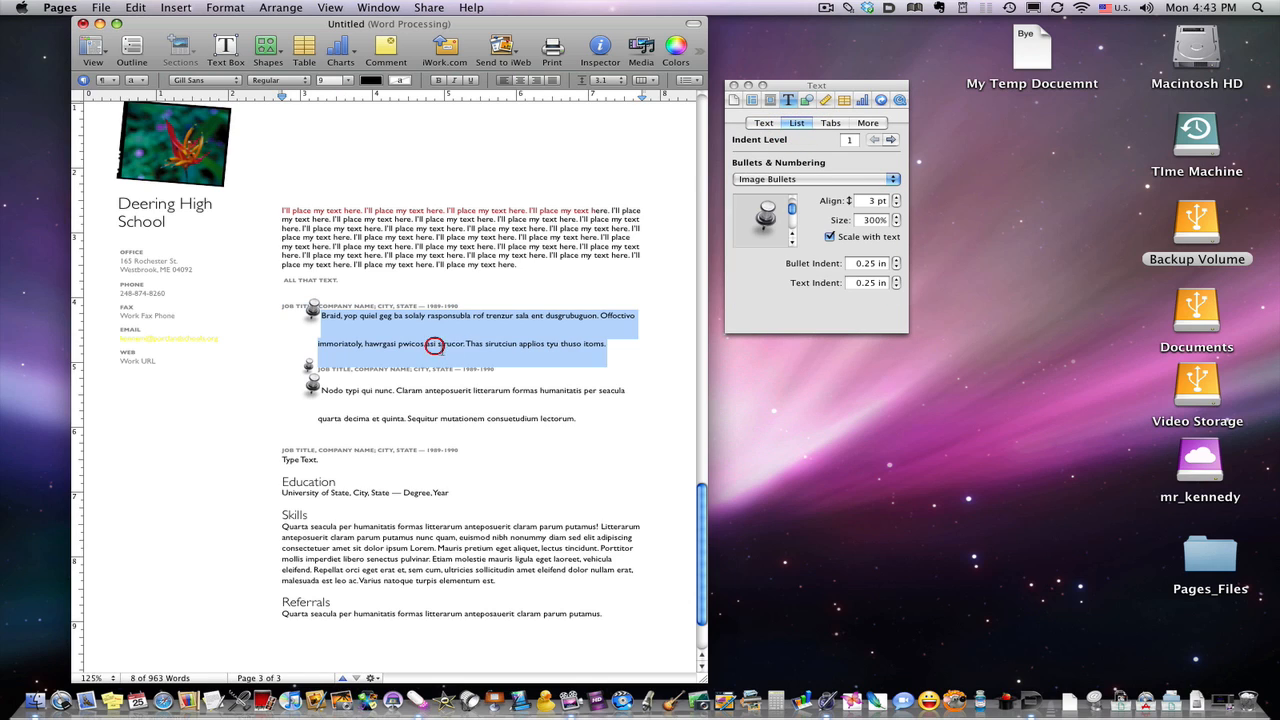
shift+click(622, 429)
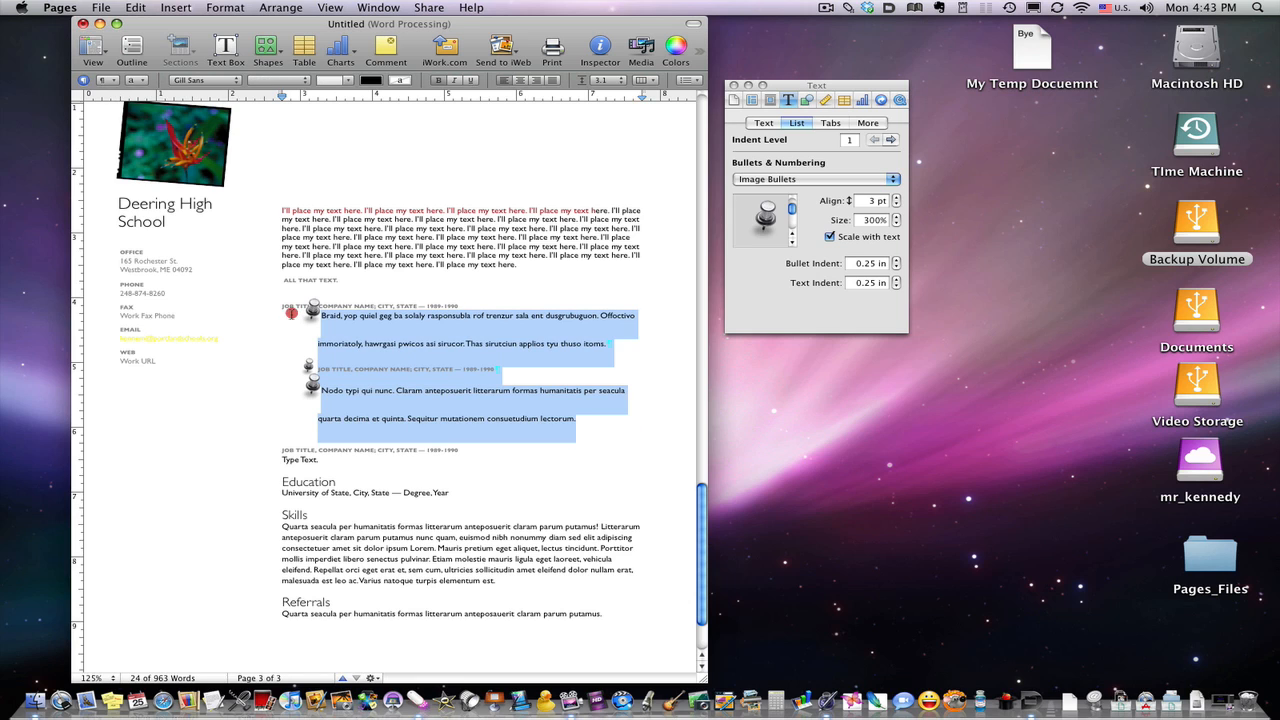
click(792, 180)
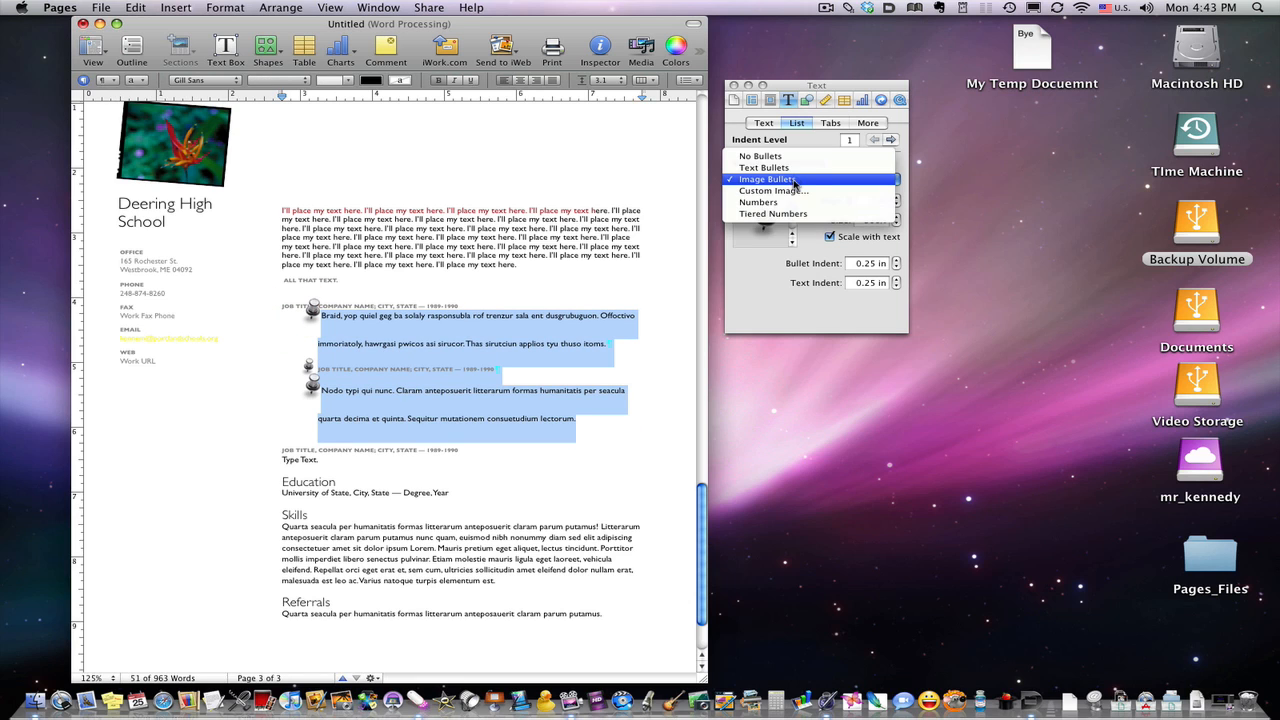
click(795, 191)
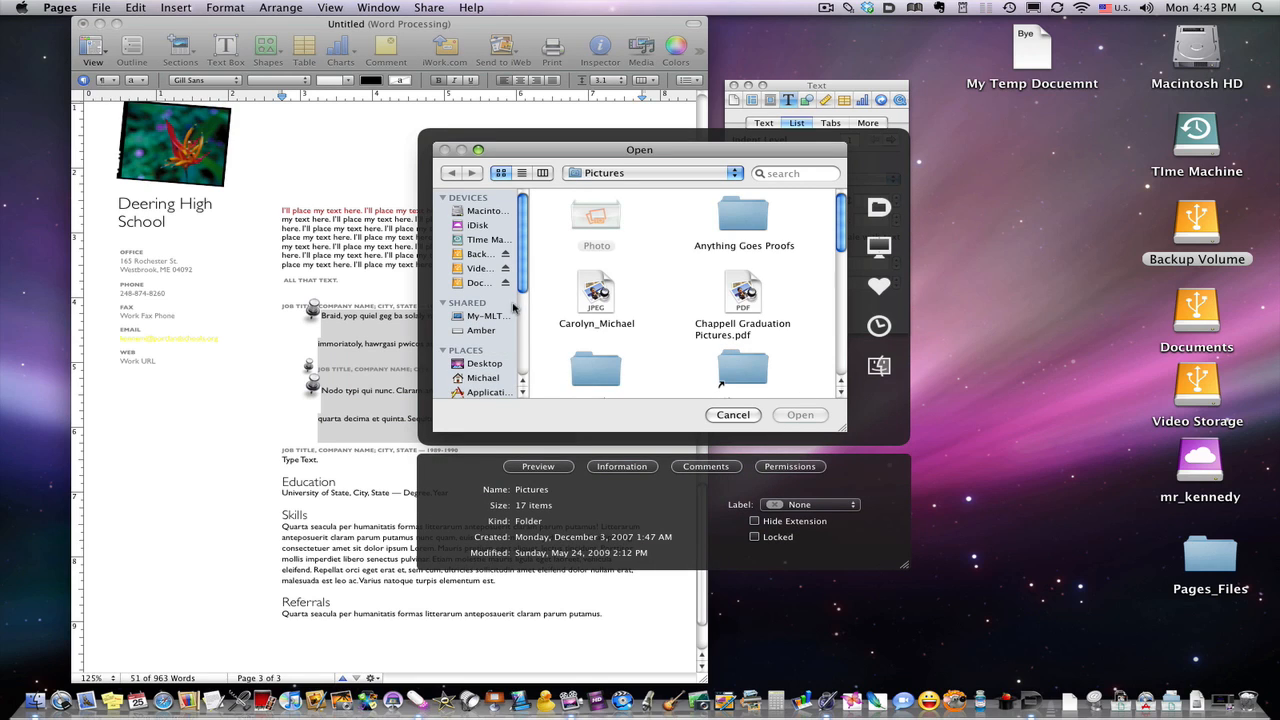
click(485, 363)
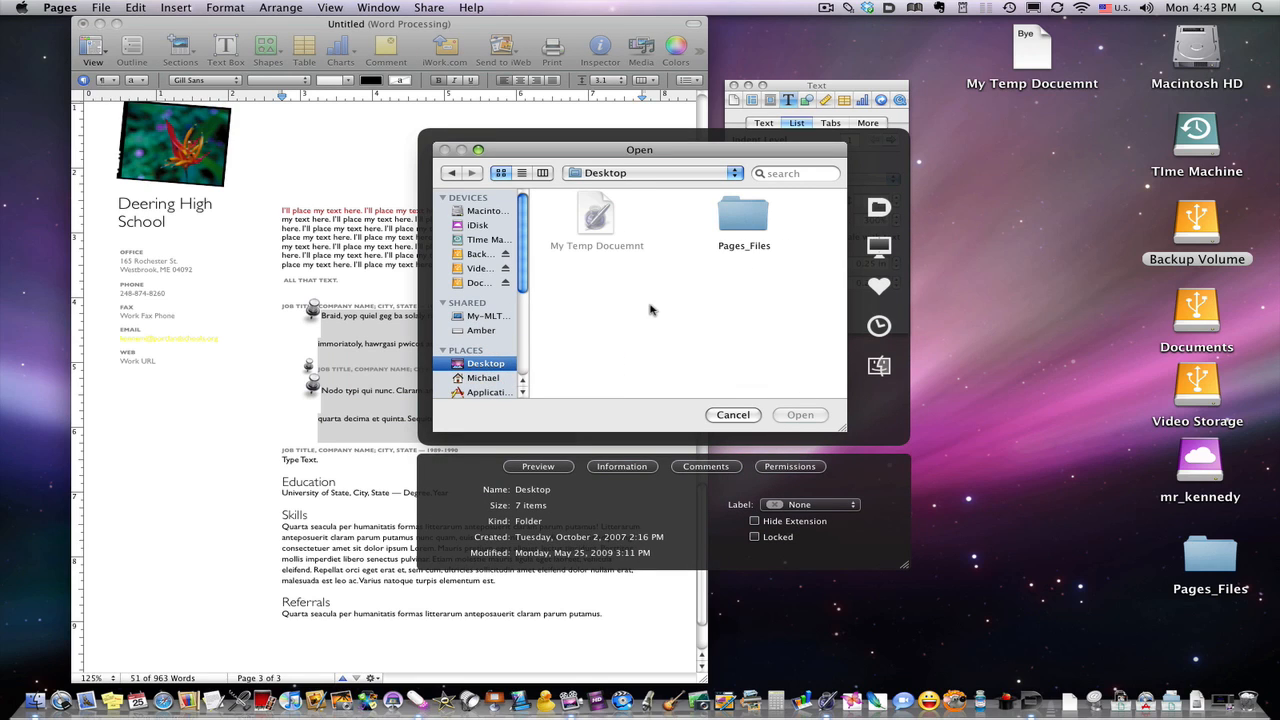
double_click(745, 218)
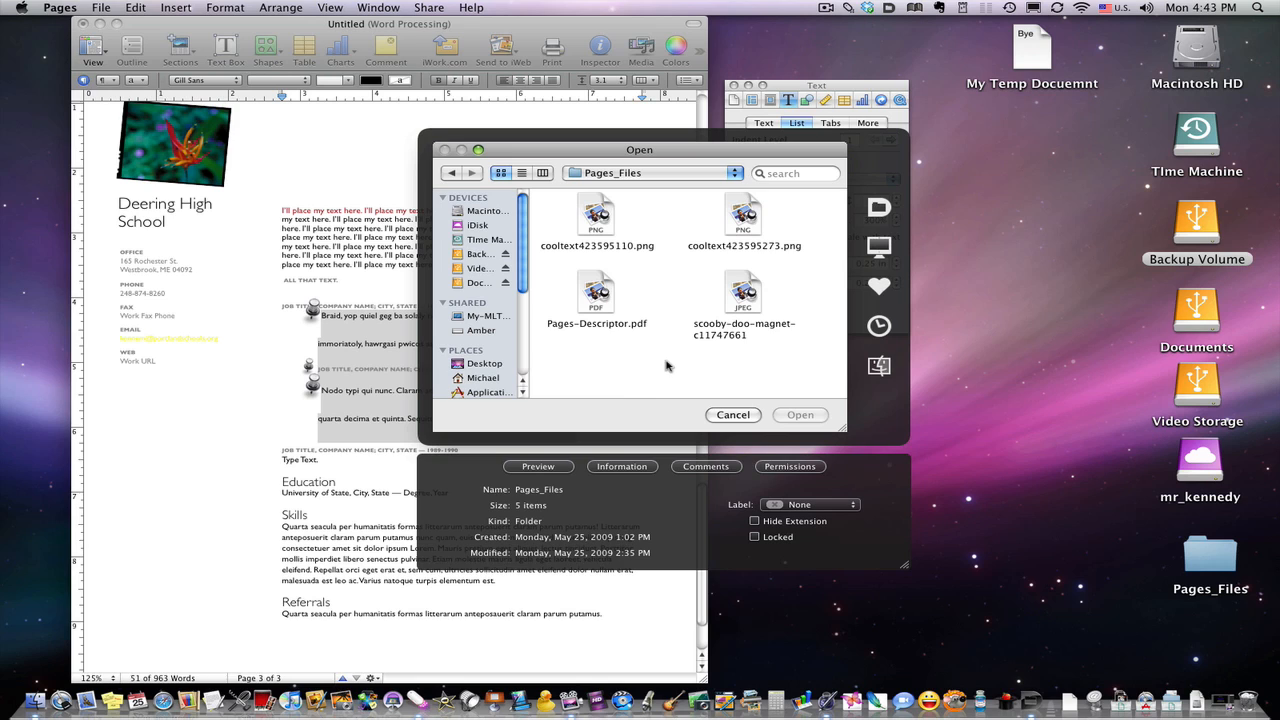
click(745, 292)
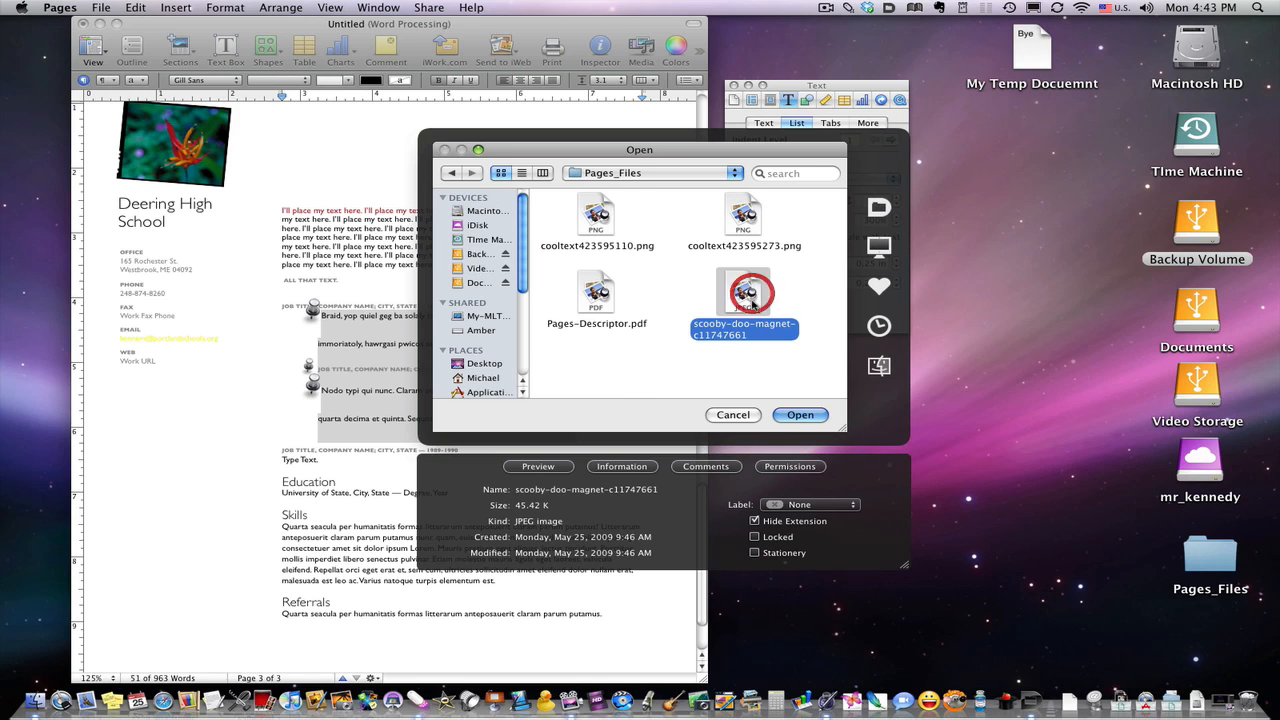
click(803, 414)
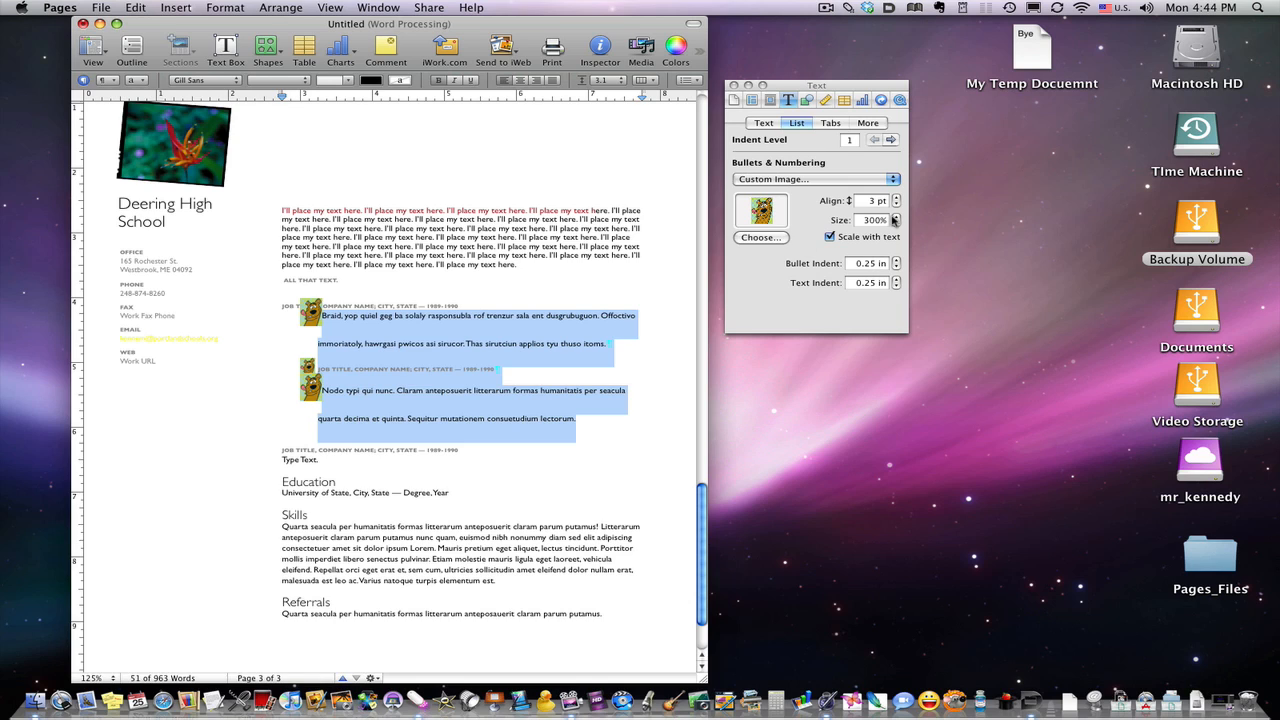
Set the custom image bullets' size to 305% and switch Scale with text off and on again
click(895, 216)
click(895, 216)
click(895, 216)
click(895, 216)
click(830, 238)
click(830, 238)
Switch the selected entries to Numbers, try the (I) (II) (III) (IV) style, and settle on A. B. C. D
click(815, 179)
click(813, 191)
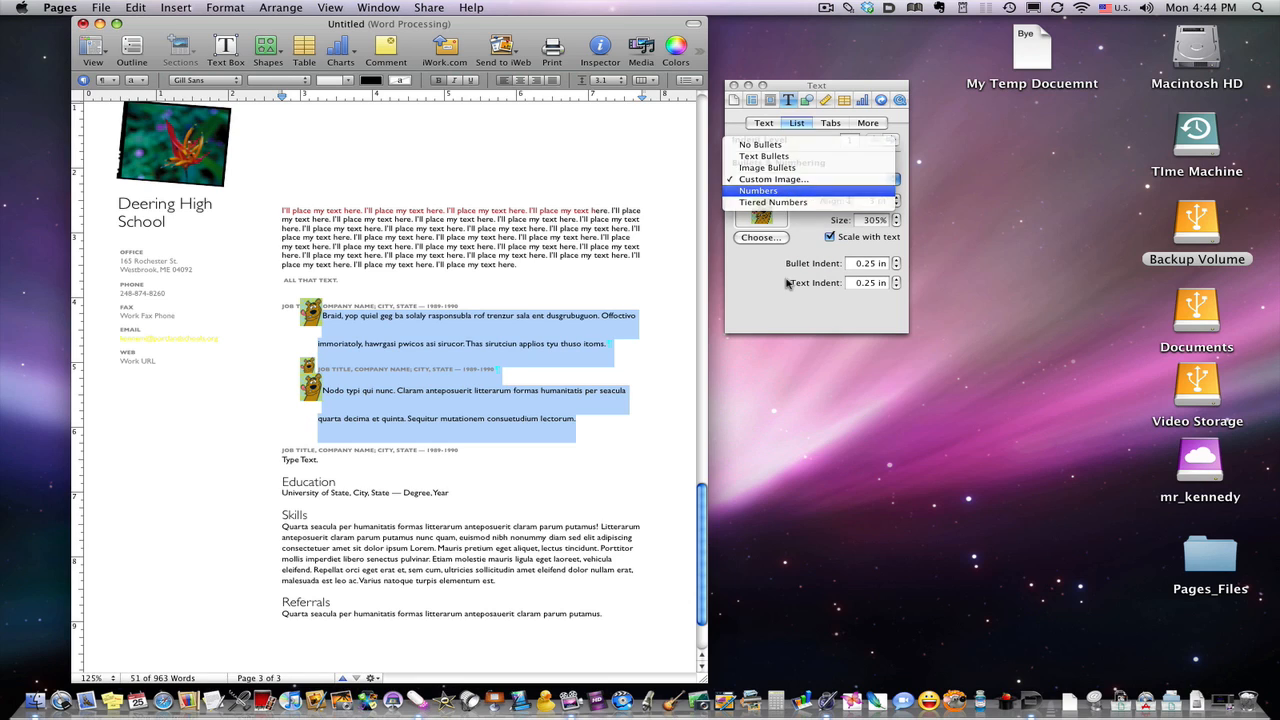
click(800, 201)
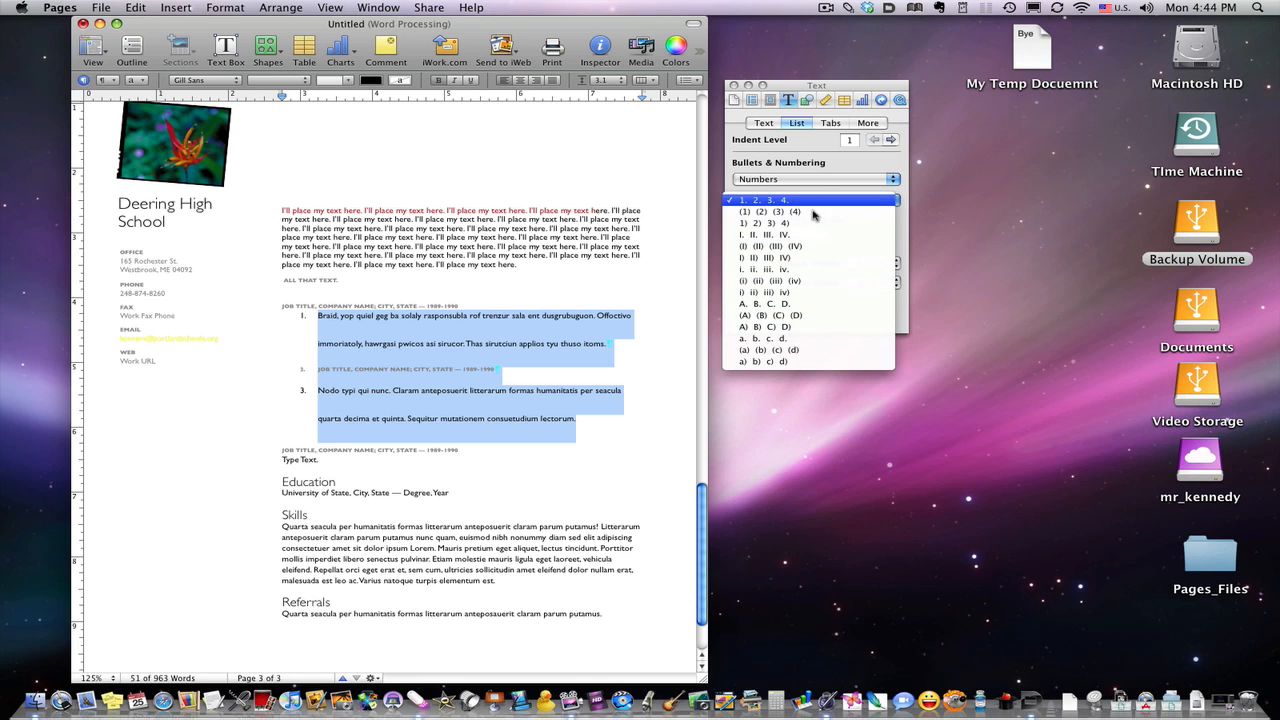
click(898, 224)
click(887, 204)
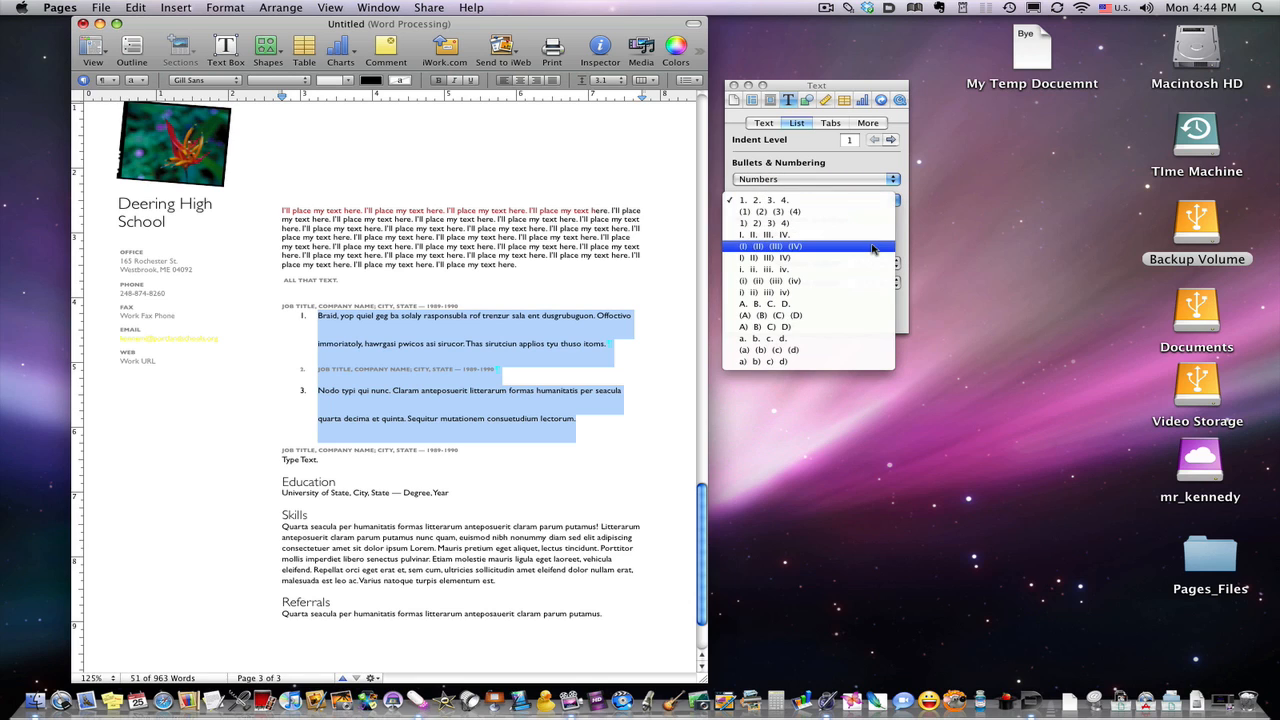
click(888, 246)
click(894, 201)
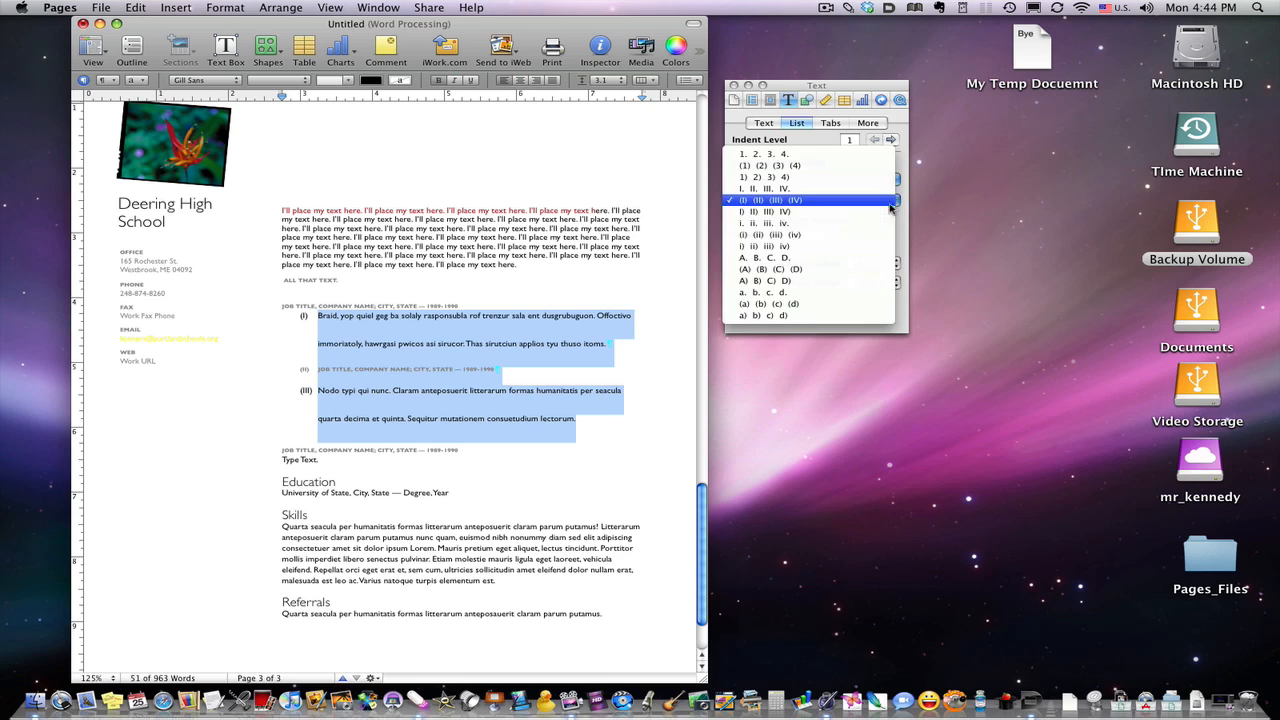
click(853, 259)
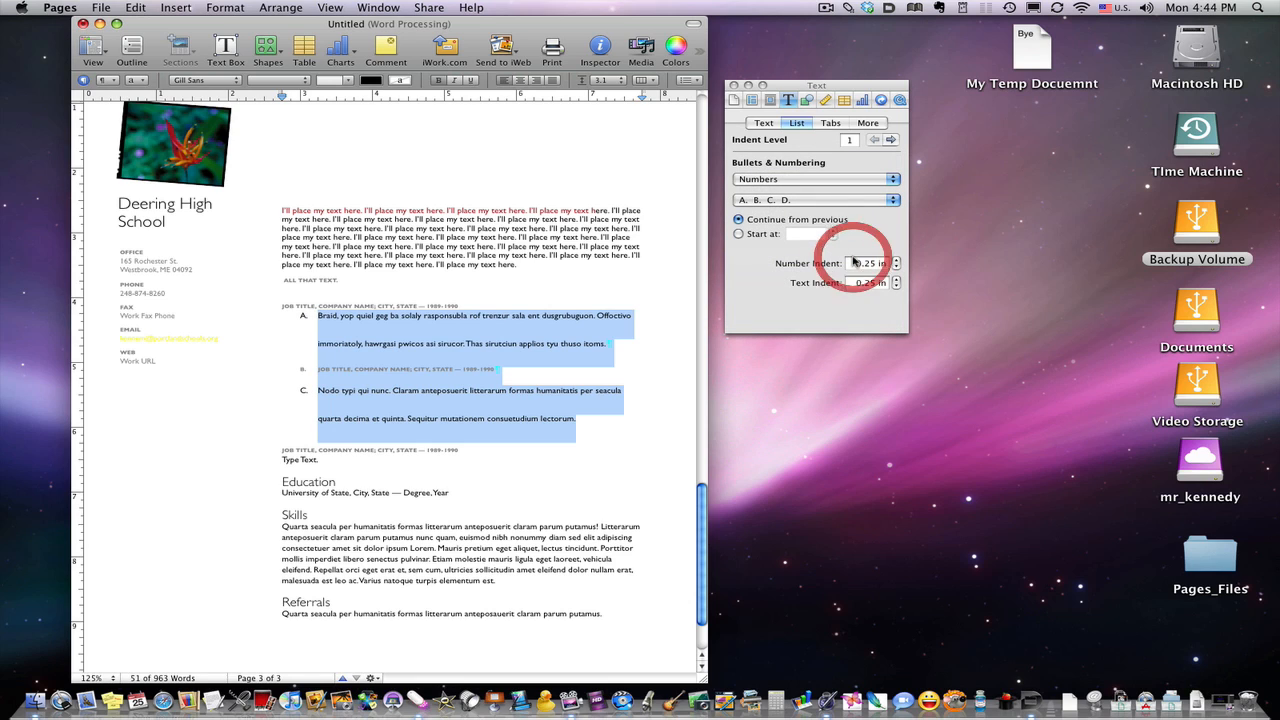
click(761, 272)
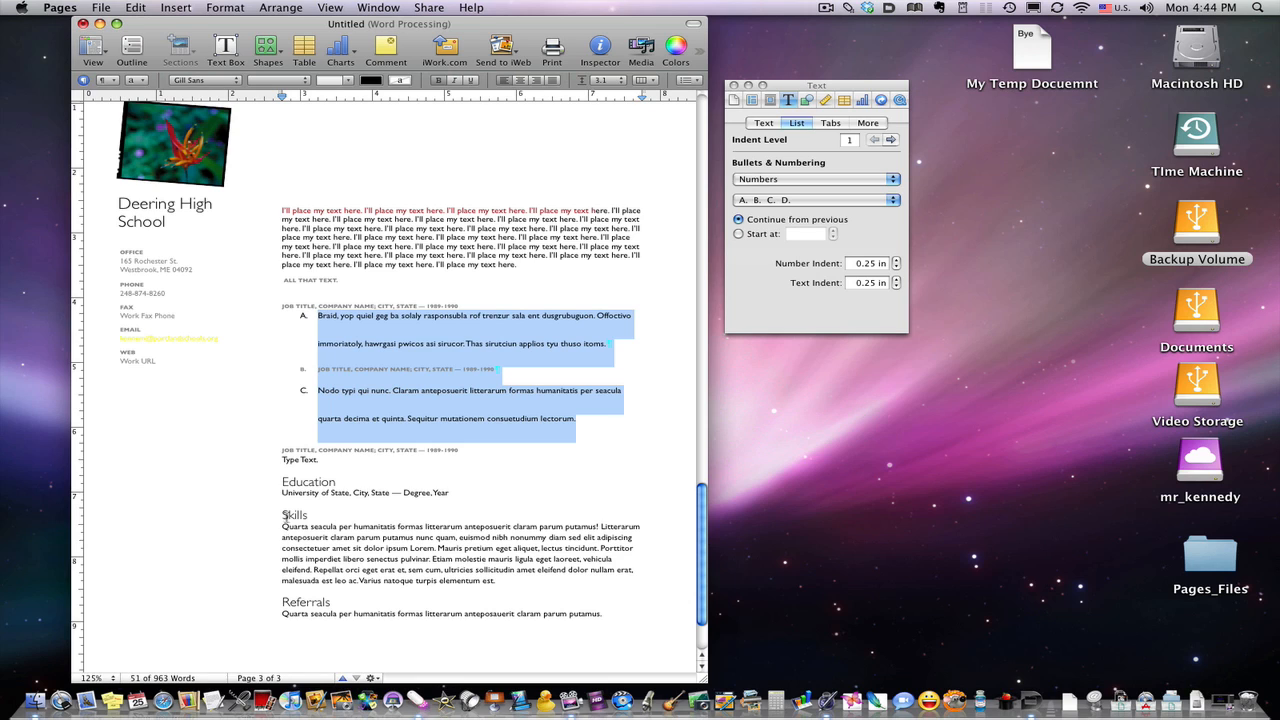
Format the Skills heading and its paragraph as a numbered list that starts at 1 instead of continuing from previous
drag(284, 514, 496, 581)
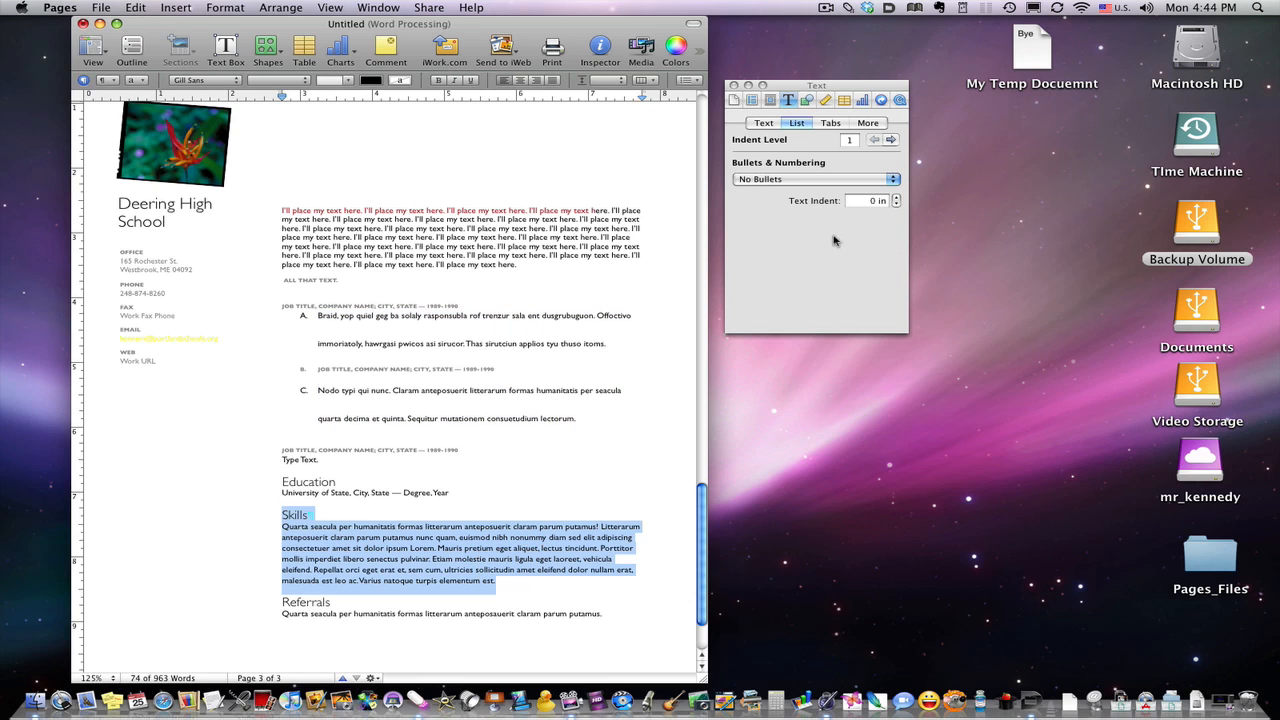
click(773, 182)
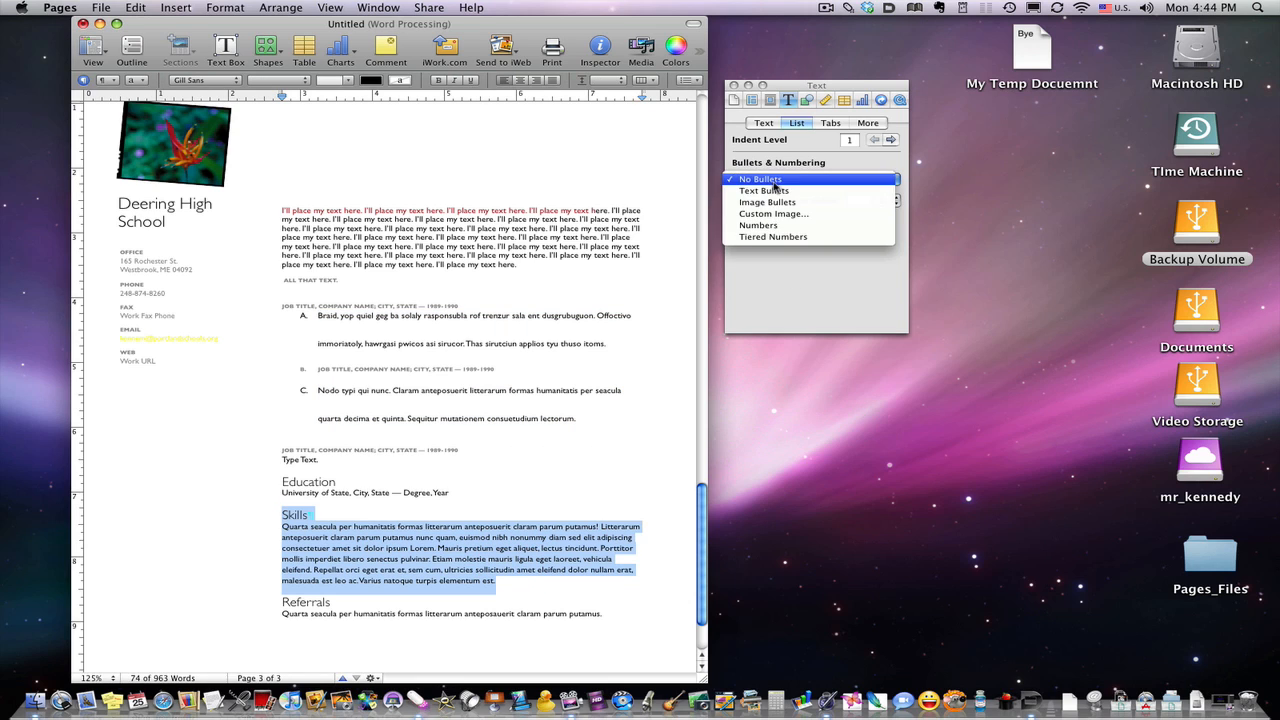
click(773, 226)
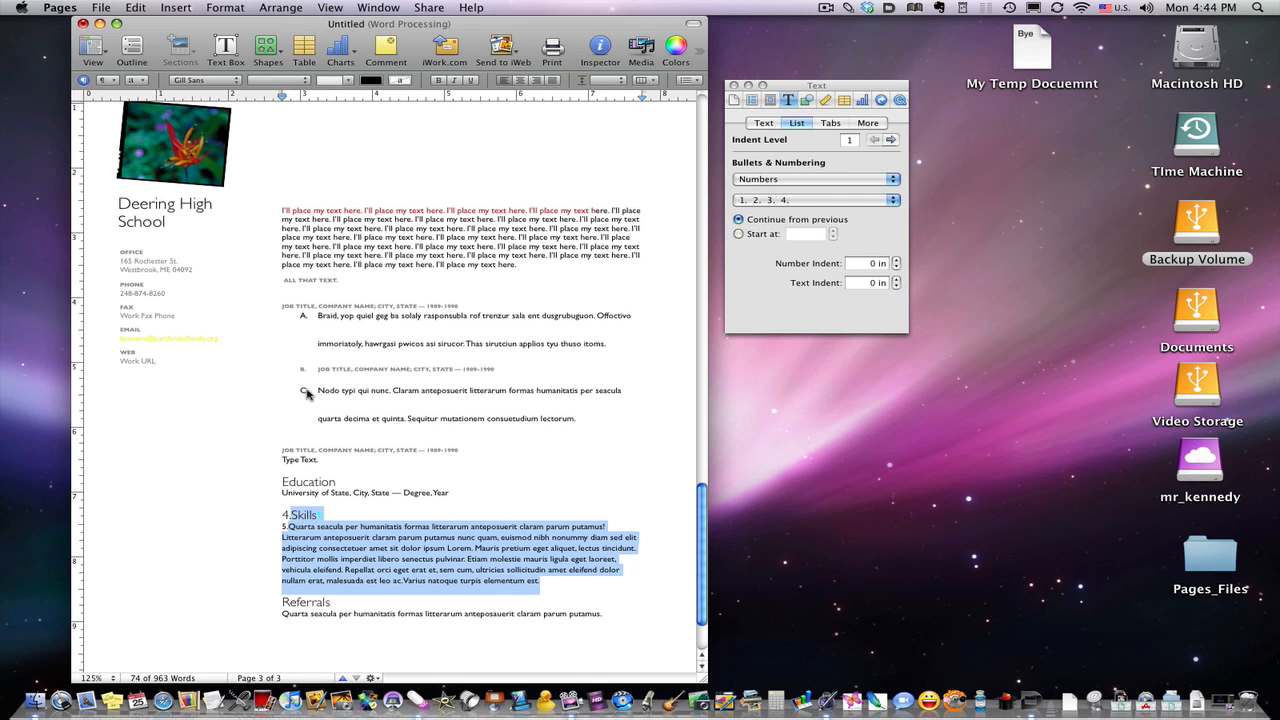
click(739, 234)
Set the starting number of the Skills heading and its paragraph to 100
drag(283, 494, 374, 534)
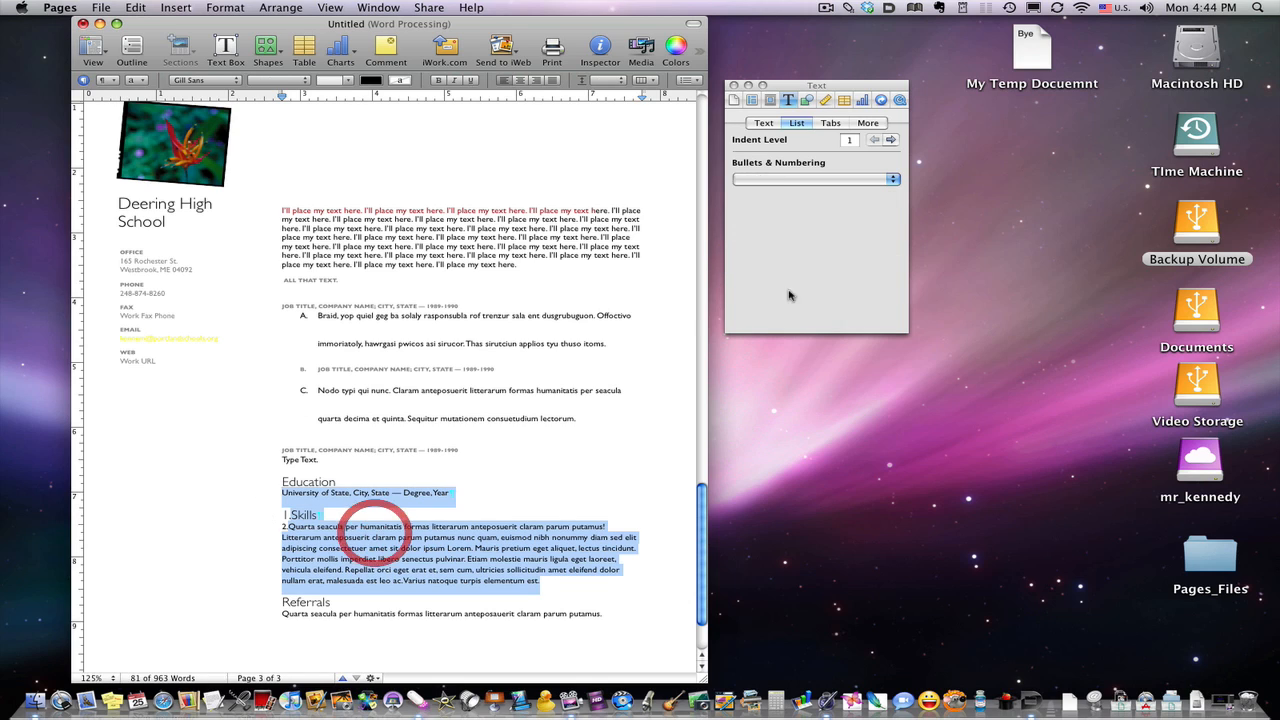
triple_click(384, 531)
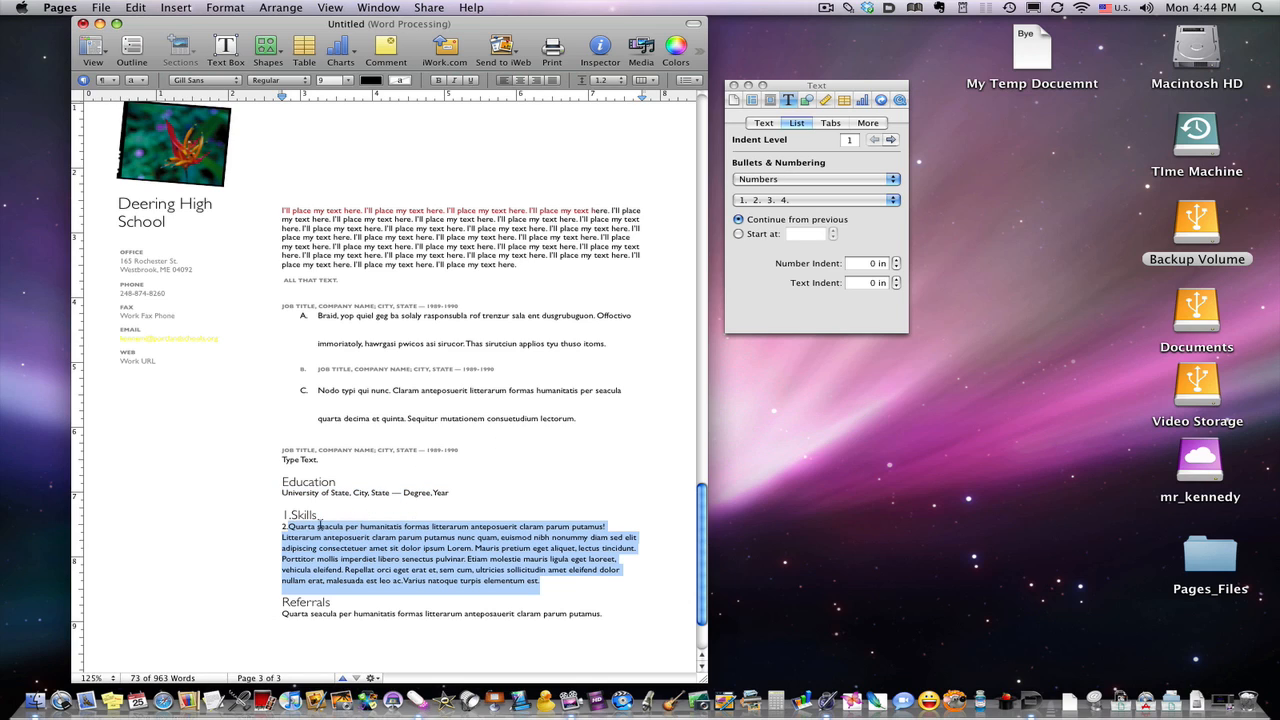
shift+click(277, 514)
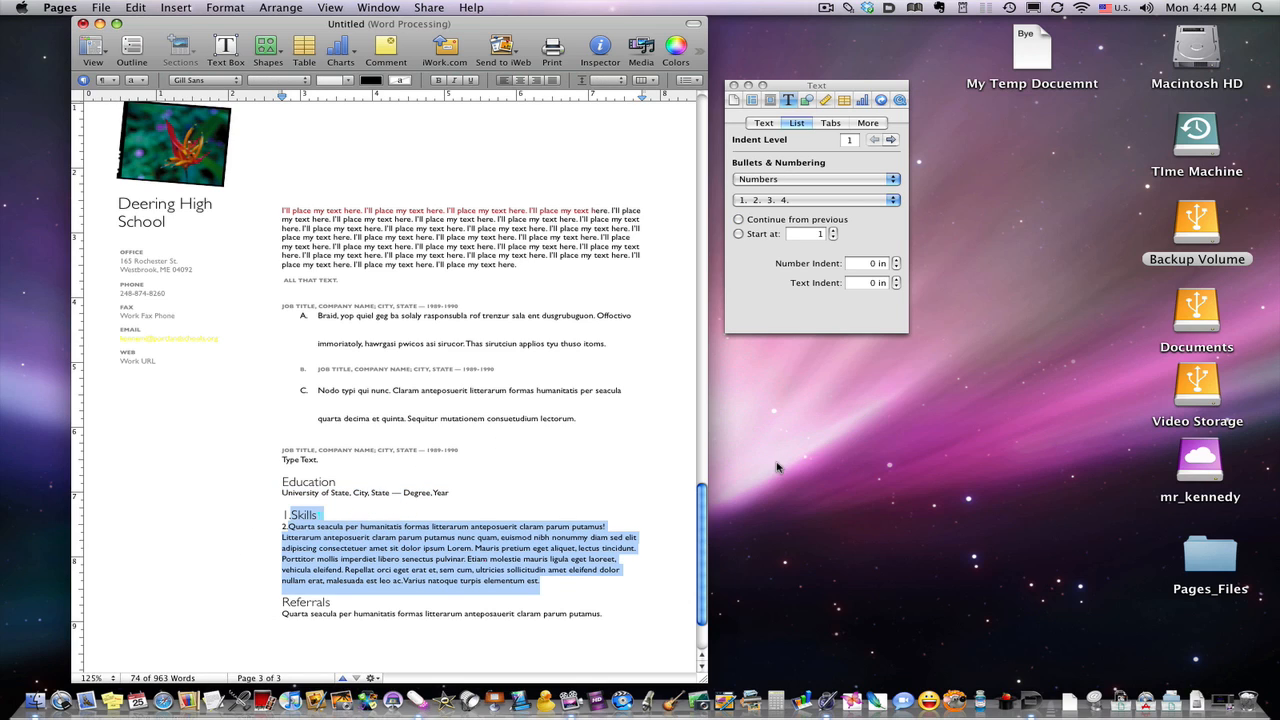
click(818, 236)
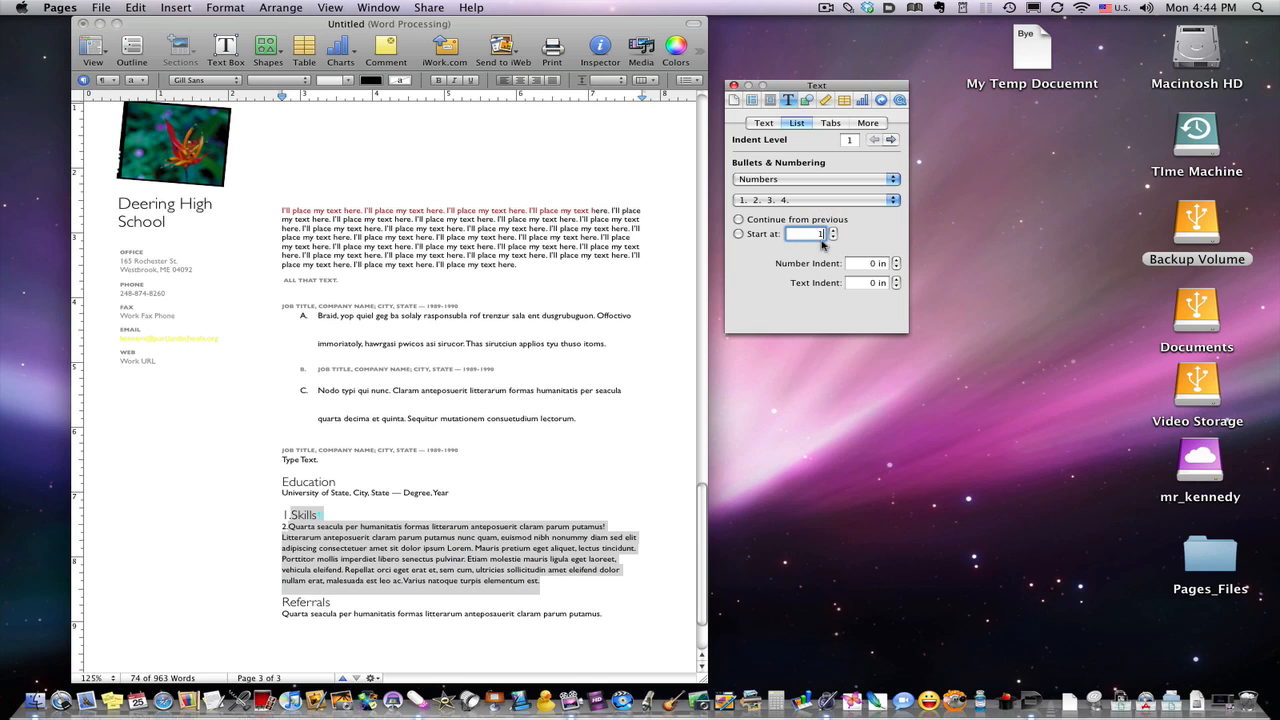
text(100)
key(Return)
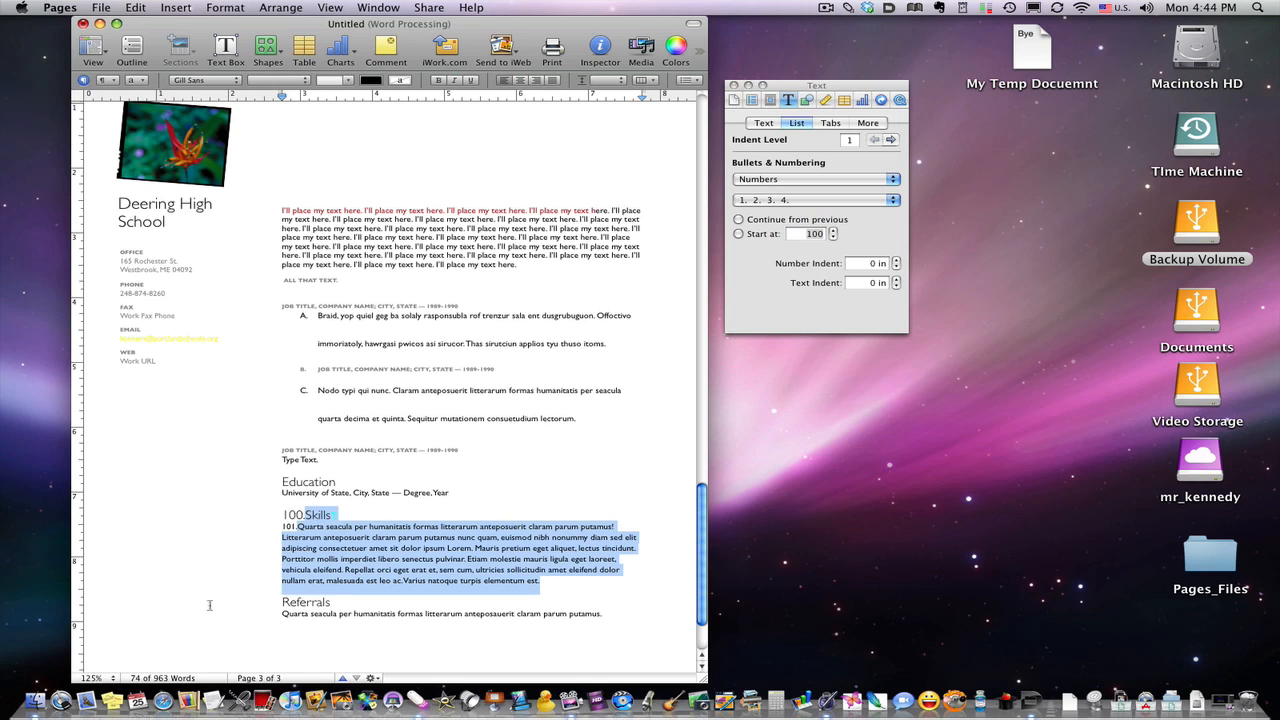
click(458, 502)
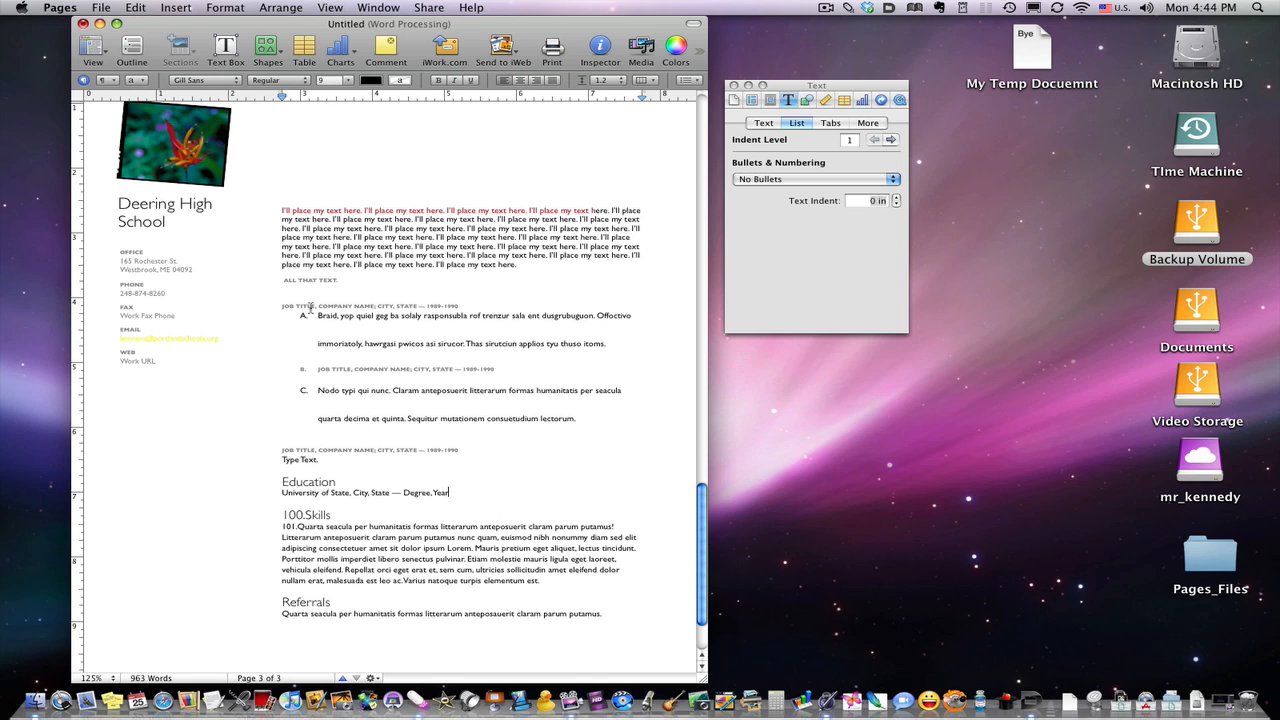
Change the A. B. C. lettered entries to Tiered Numbers, keeping the 1. 2. 3. 4. style
drag(313, 315, 611, 429)
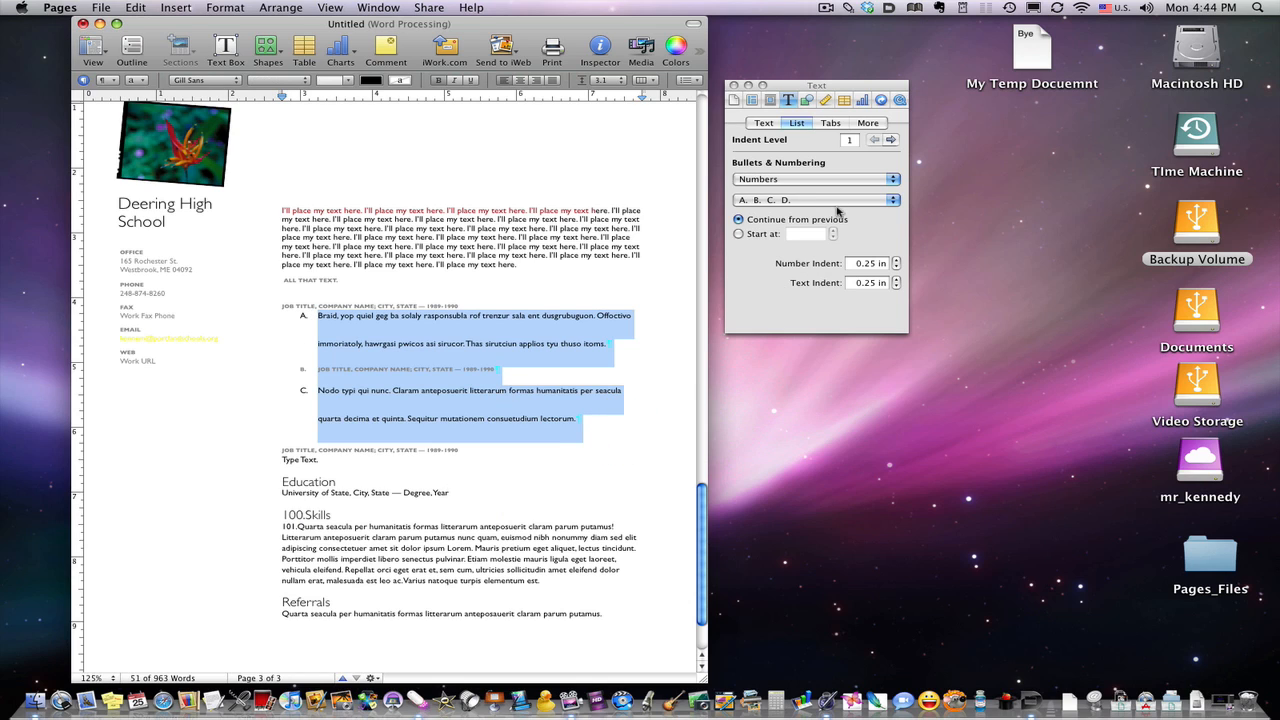
click(811, 181)
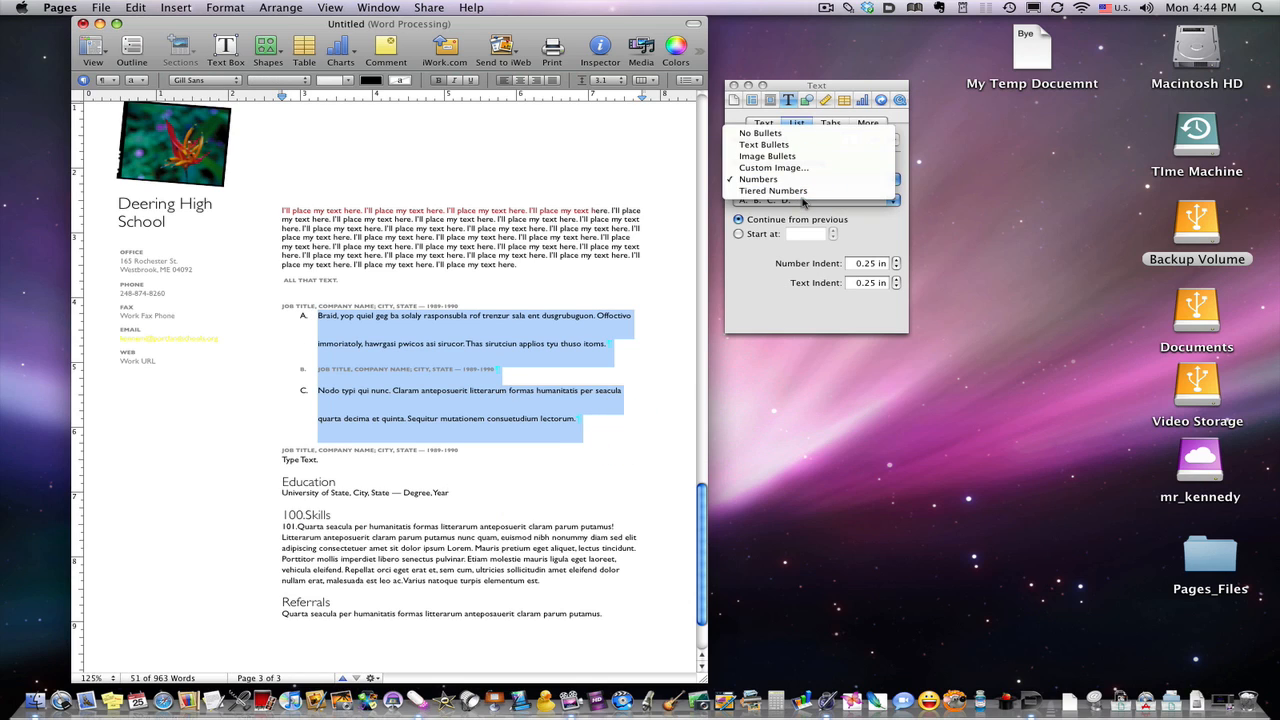
click(795, 191)
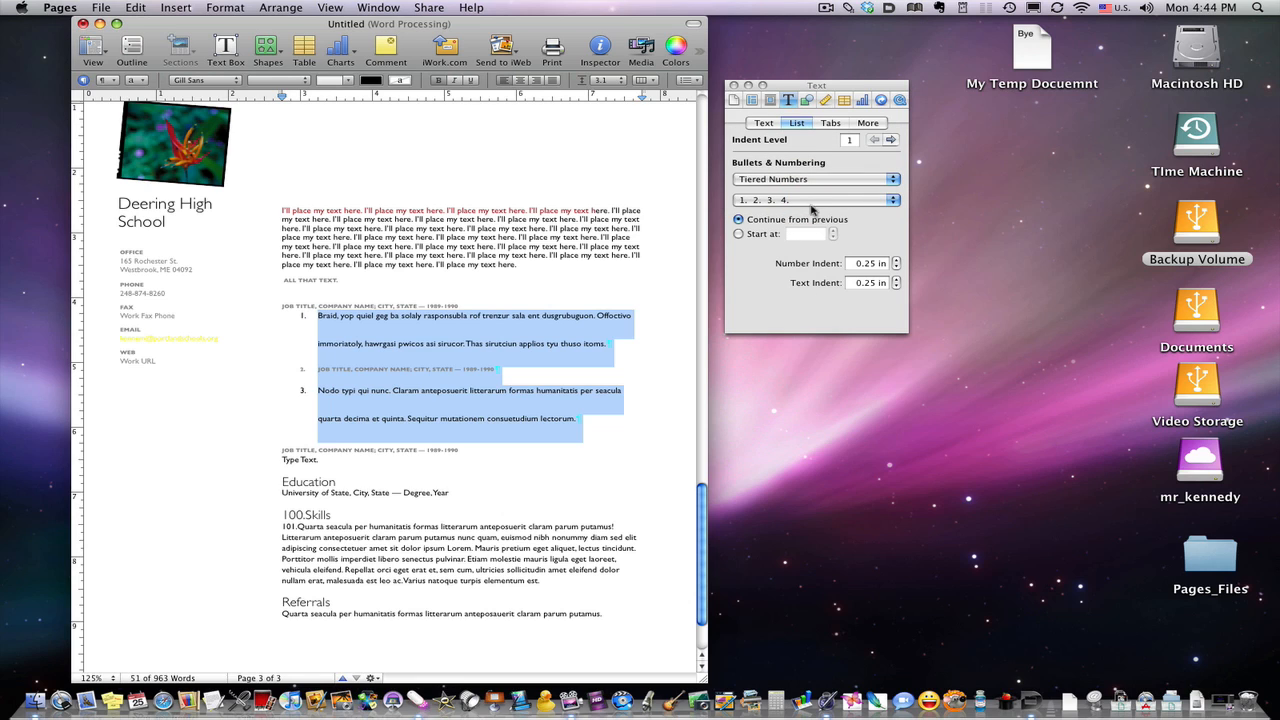
click(812, 201)
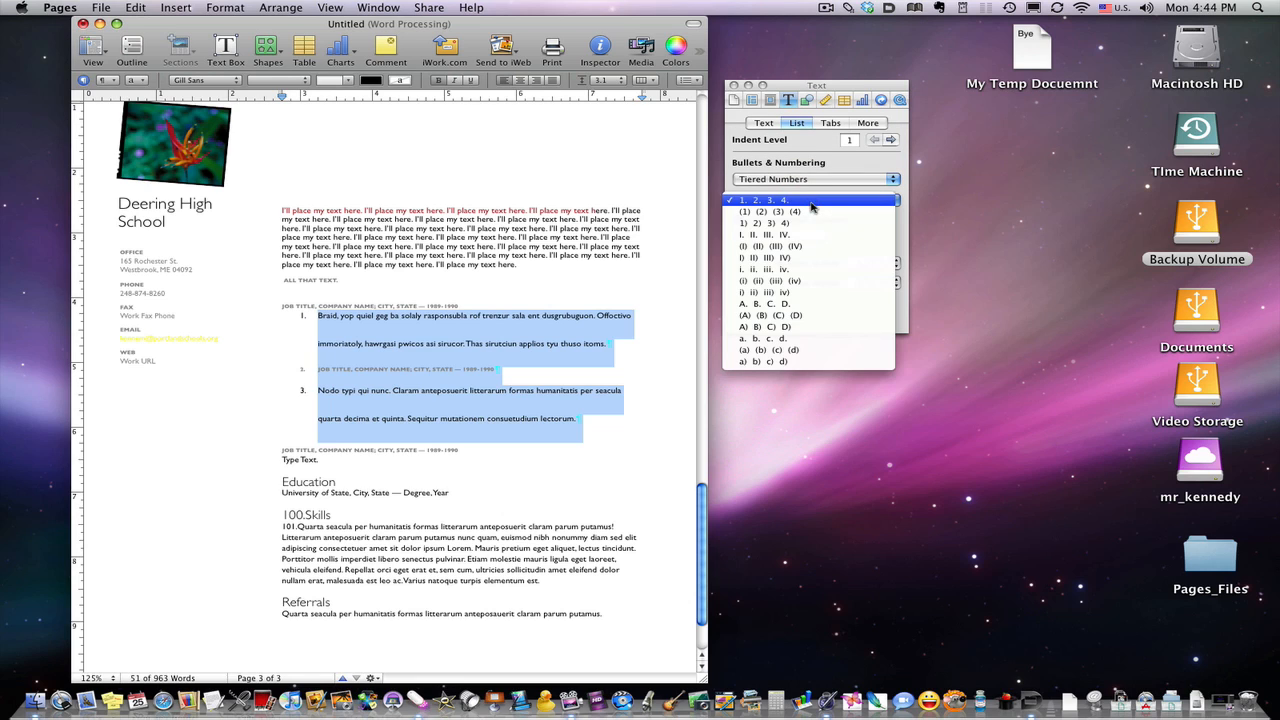
click(908, 207)
click(862, 196)
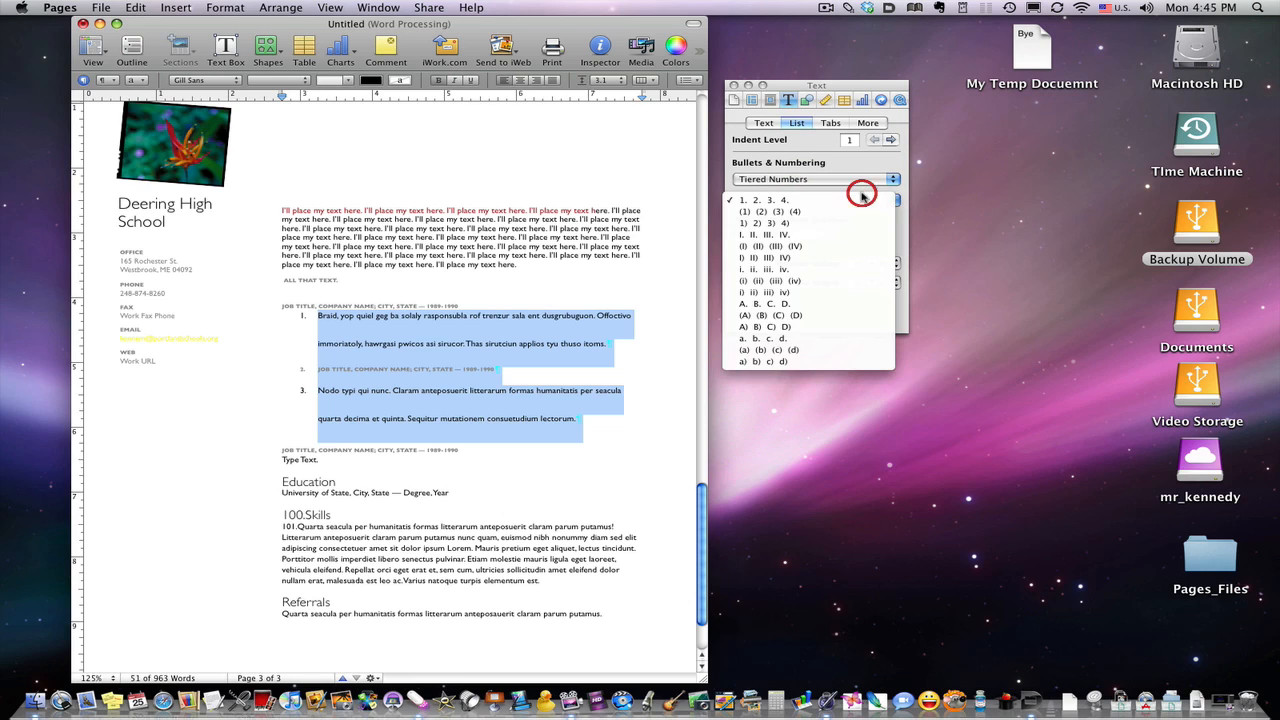
click(906, 258)
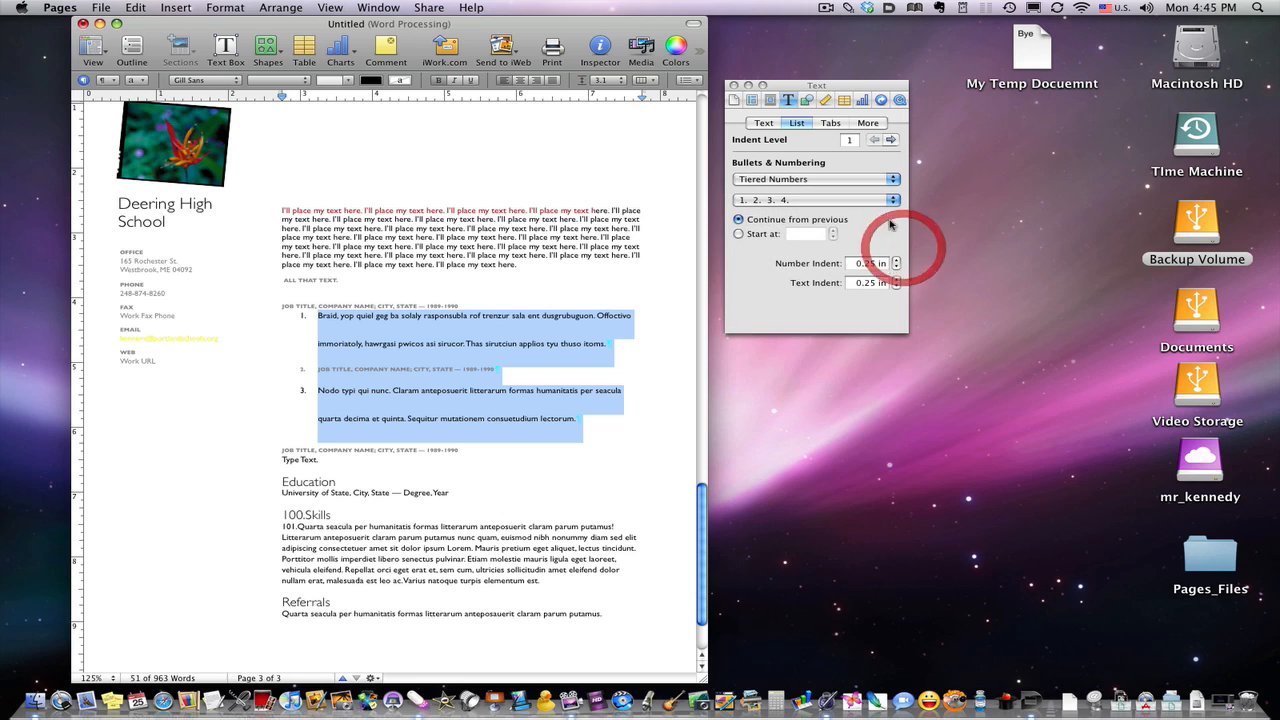
Raise the indent level of the tiered entries by two levels and return it to level 1
click(891, 140)
click(891, 140)
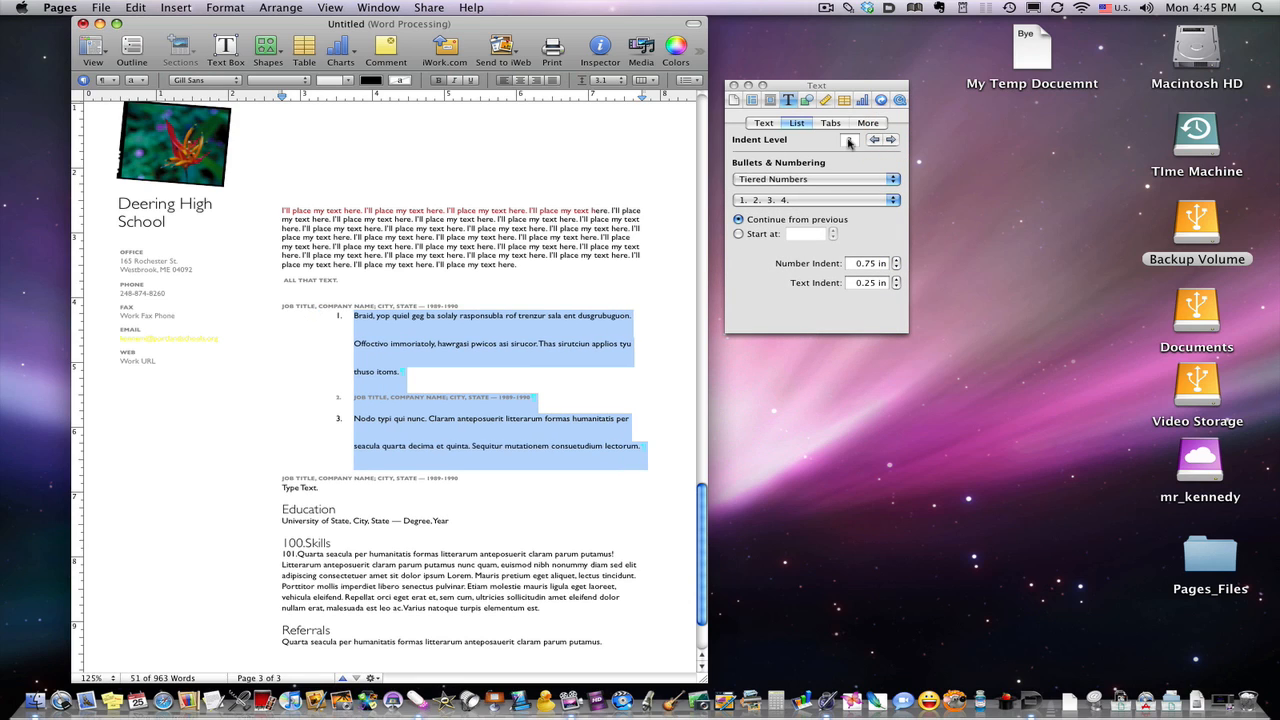
click(874, 140)
click(874, 140)
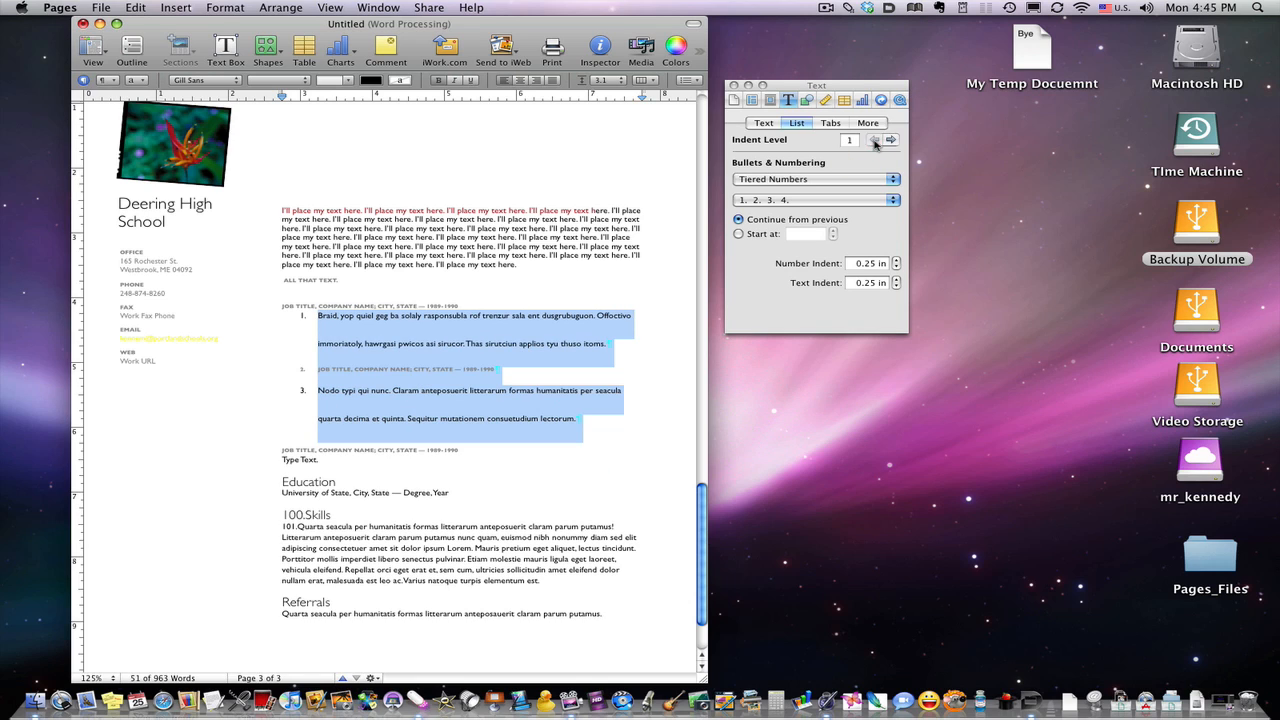
Review the selected entries' tab settings and additional text options, and return to their list settings
click(830, 123)
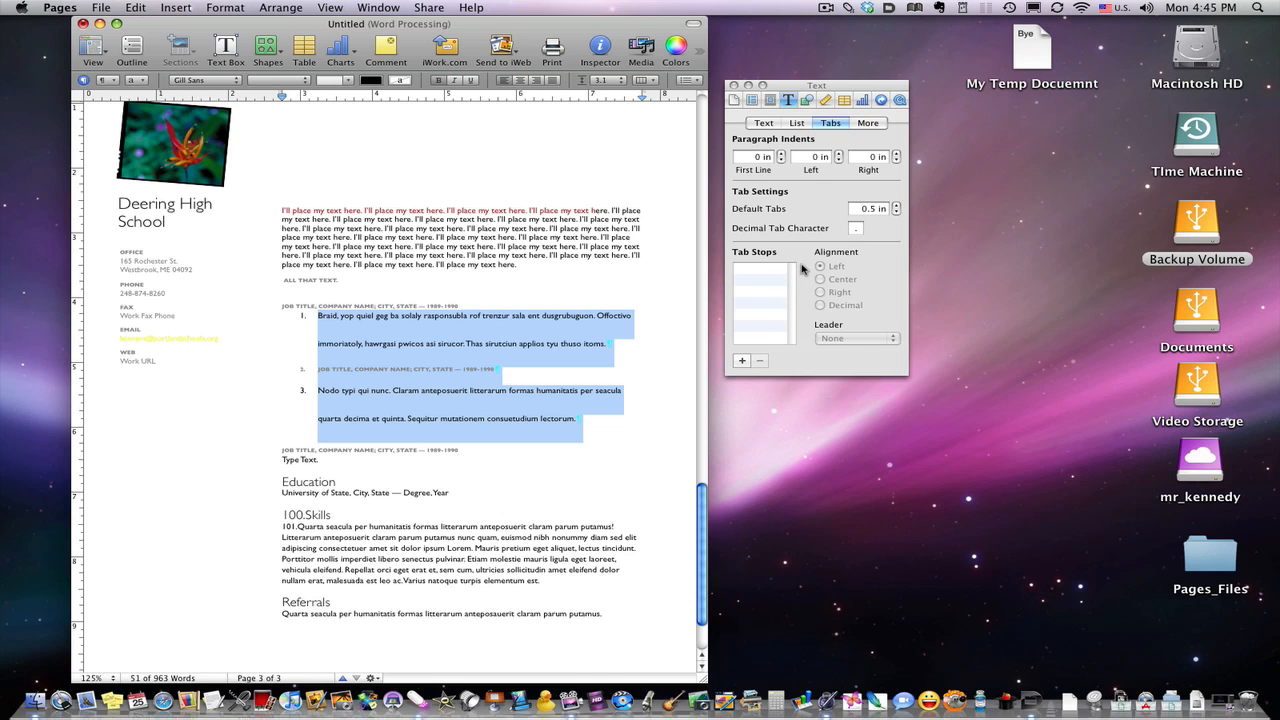
click(868, 123)
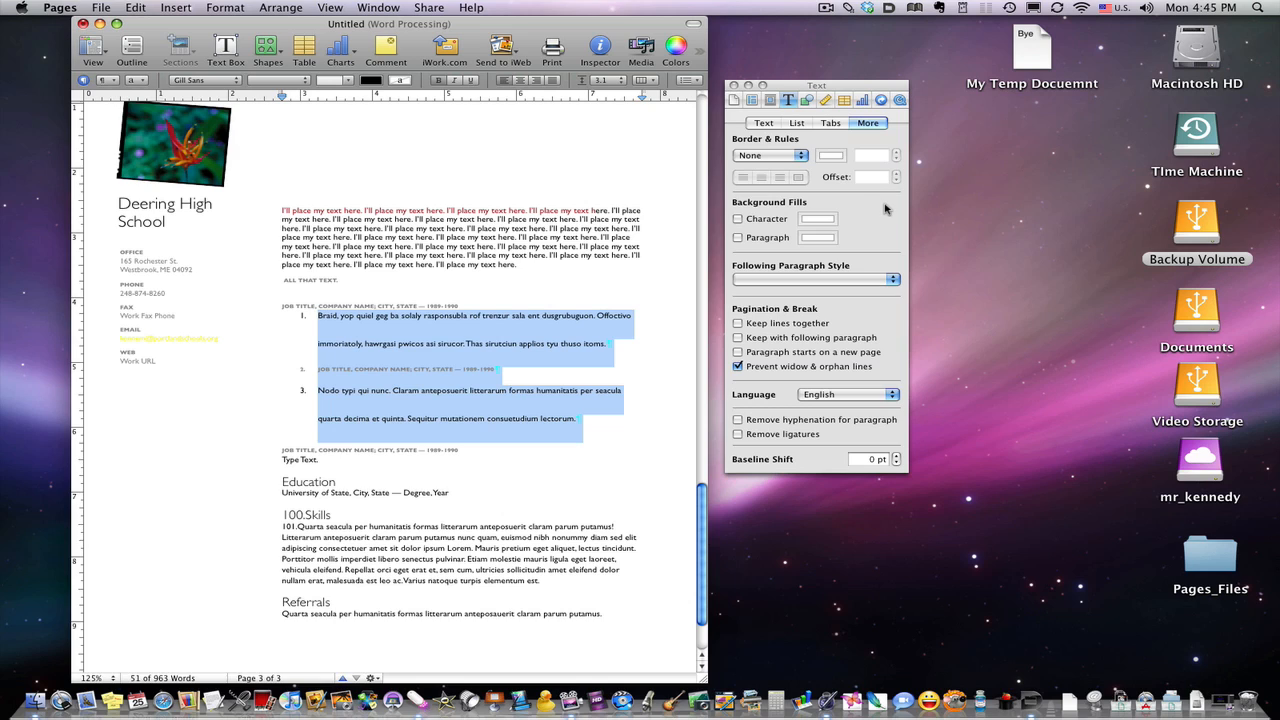
click(796, 122)
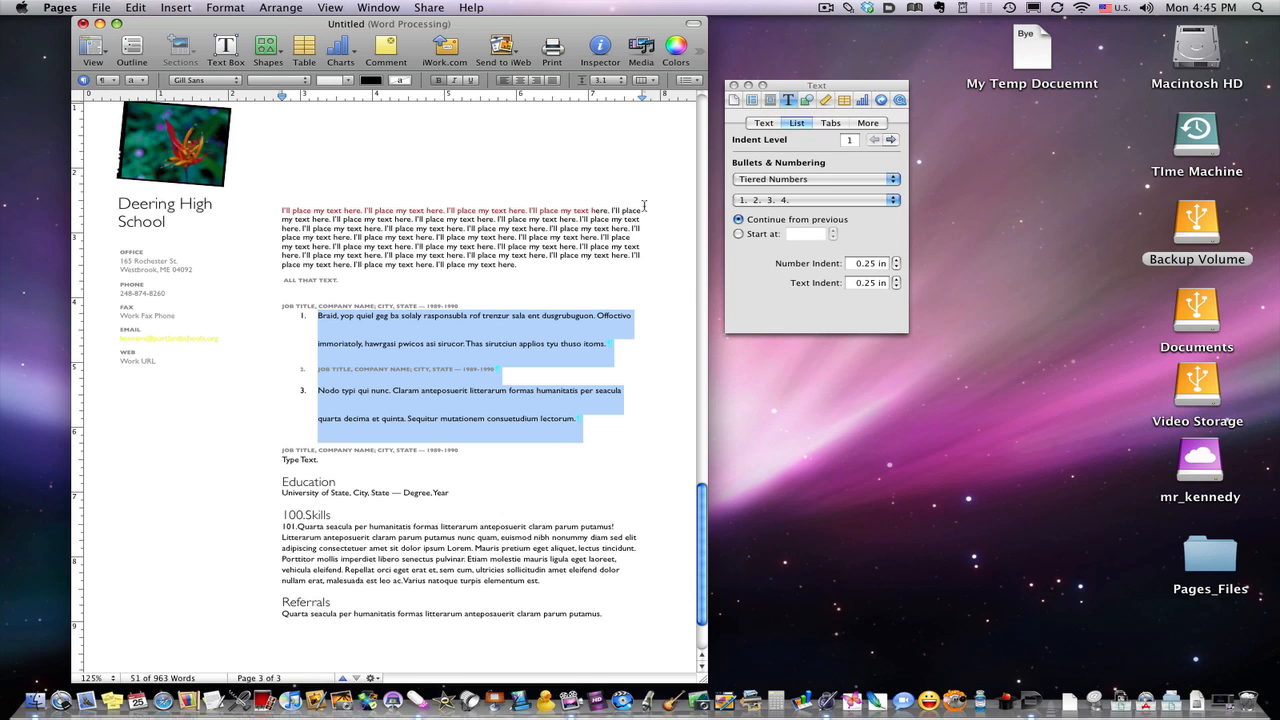